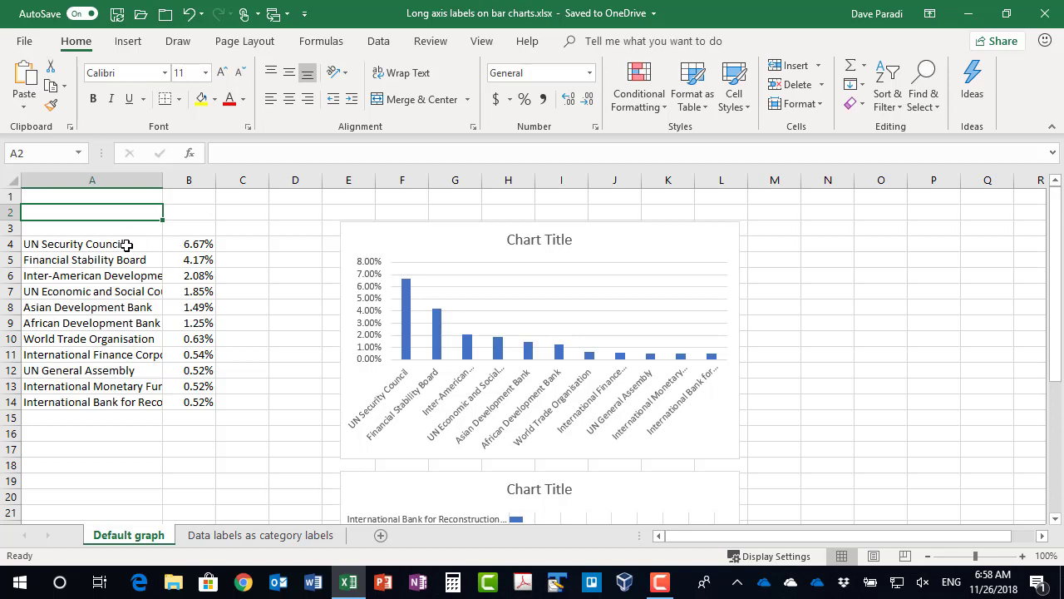
Examine the long category labels in the column and bar charts on the Default graph sheet
left_click(127, 245)
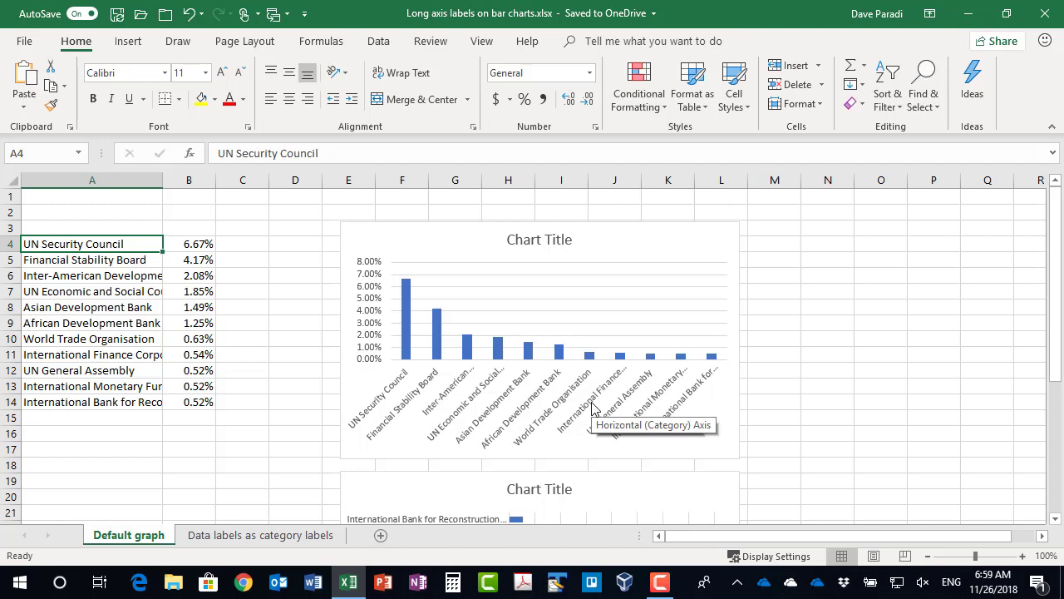
scroll(566, 349, "down", 4)
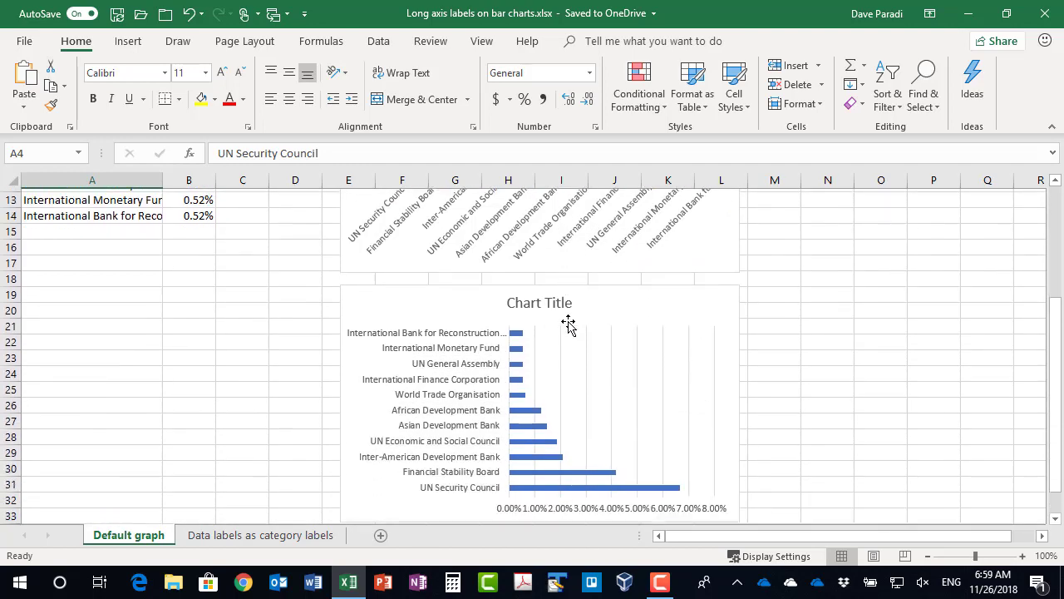
scroll(568, 324, "down", 1)
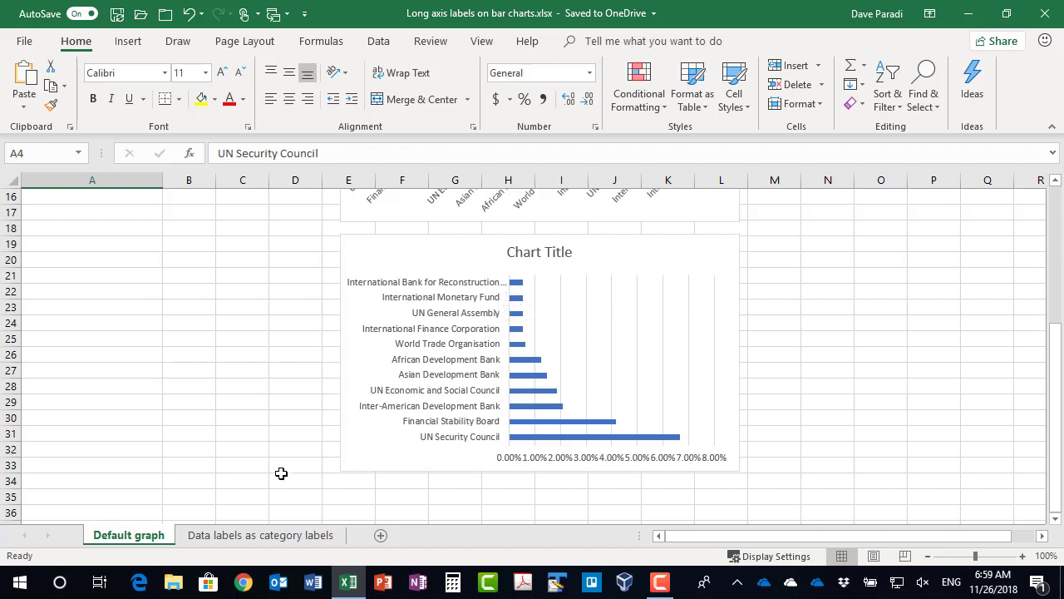
Insert a 2-D stacked bar chart from A2:D13 on the Data labels as category labels sheet
left_click(254, 537)
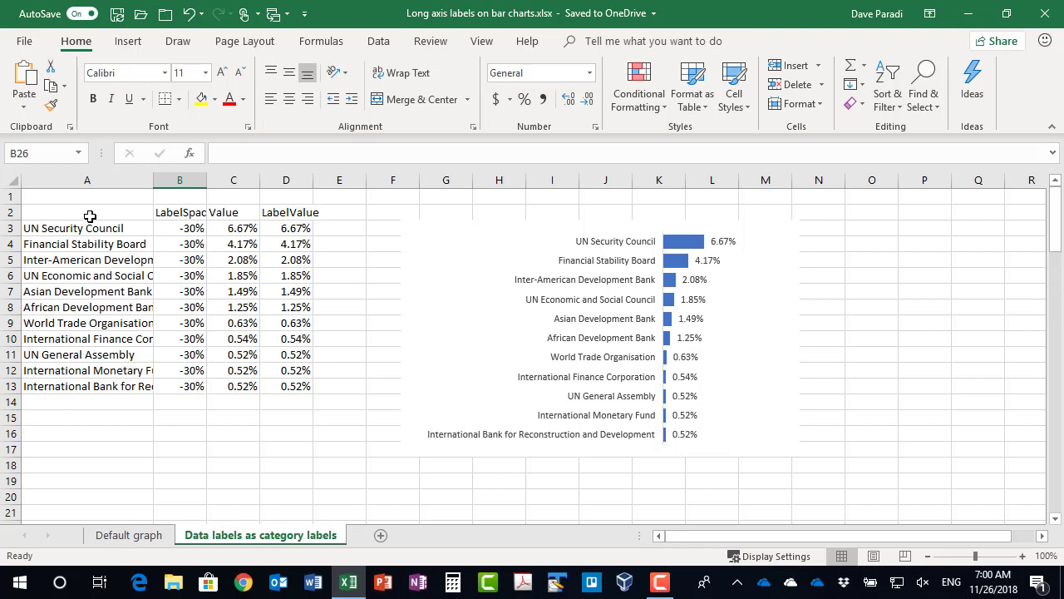
left_click_drag(90, 216, 295, 380)
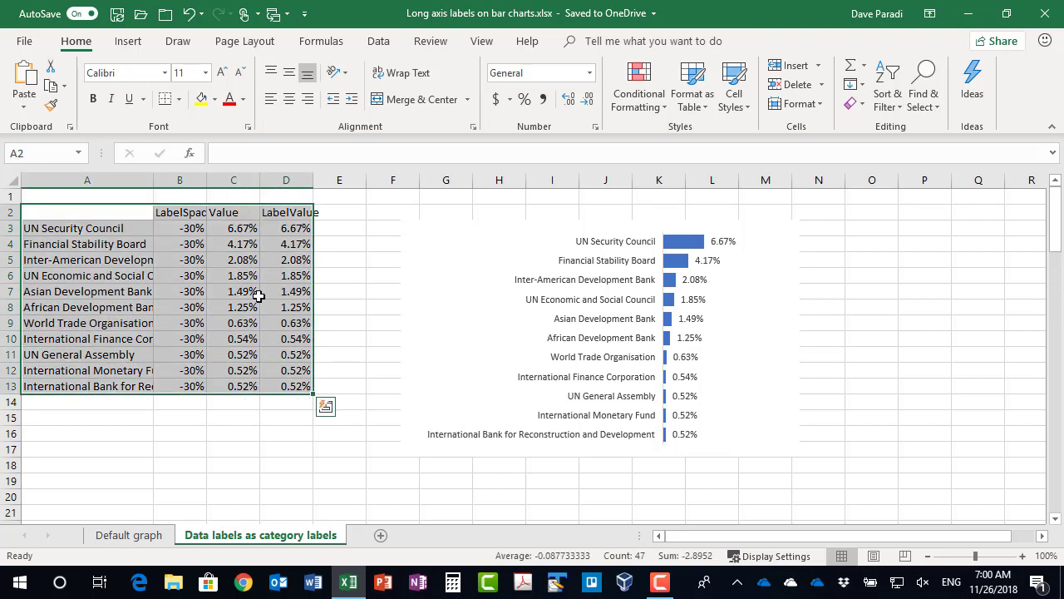
left_click(140, 44)
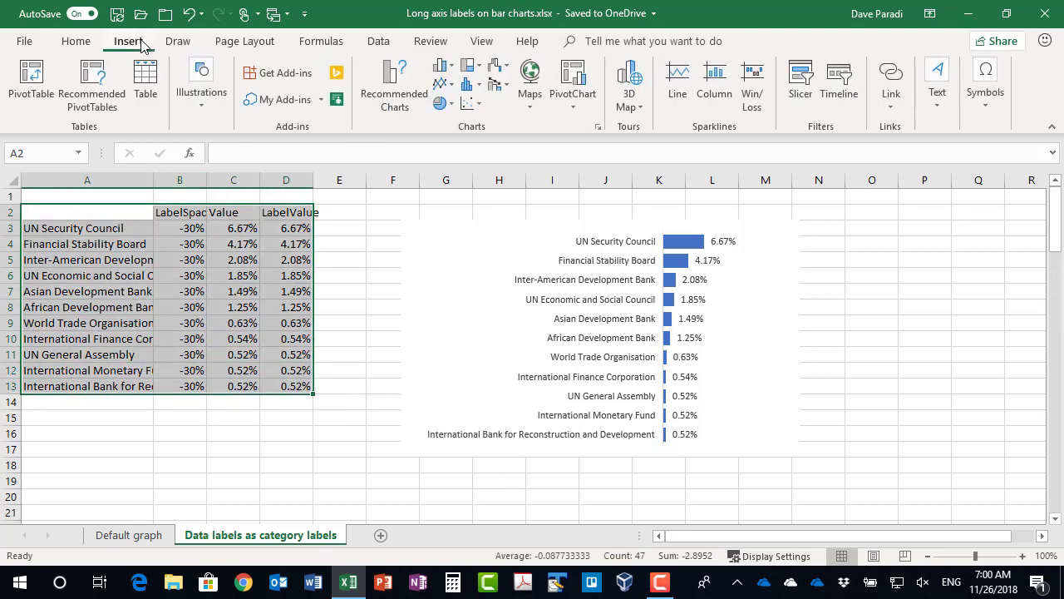
left_click(444, 66)
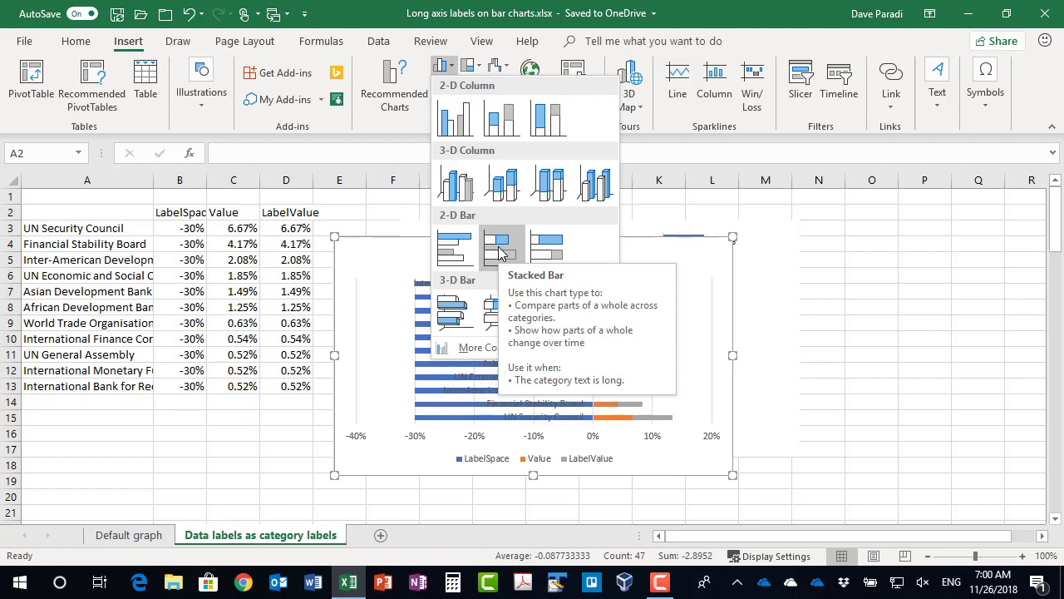
left_click(499, 252)
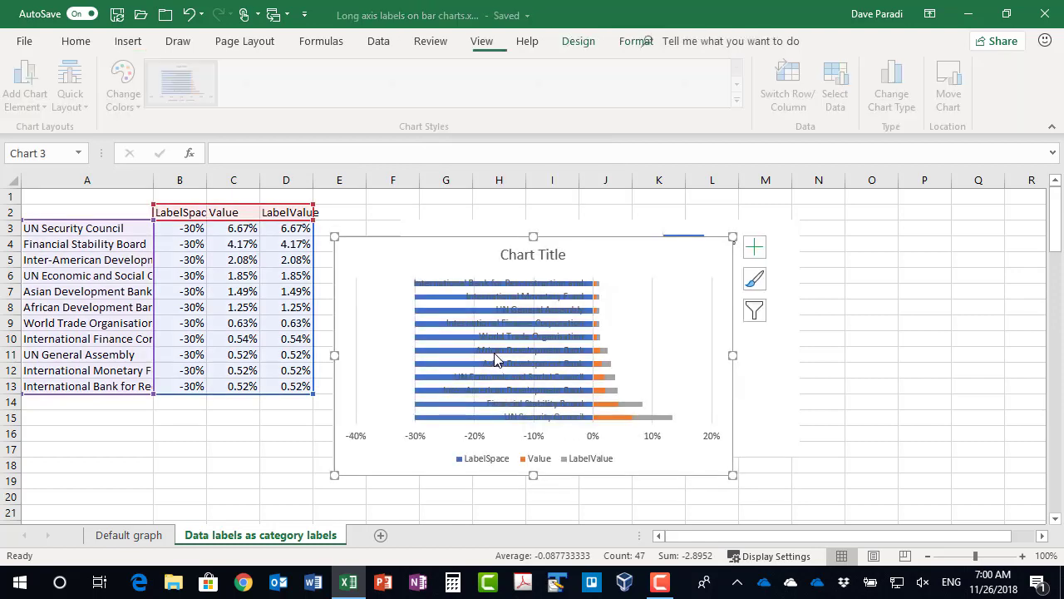
Move the new stacked bar chart into the empty area below the data, at about rows 21 to 36
scroll(518, 309, "down", 2)
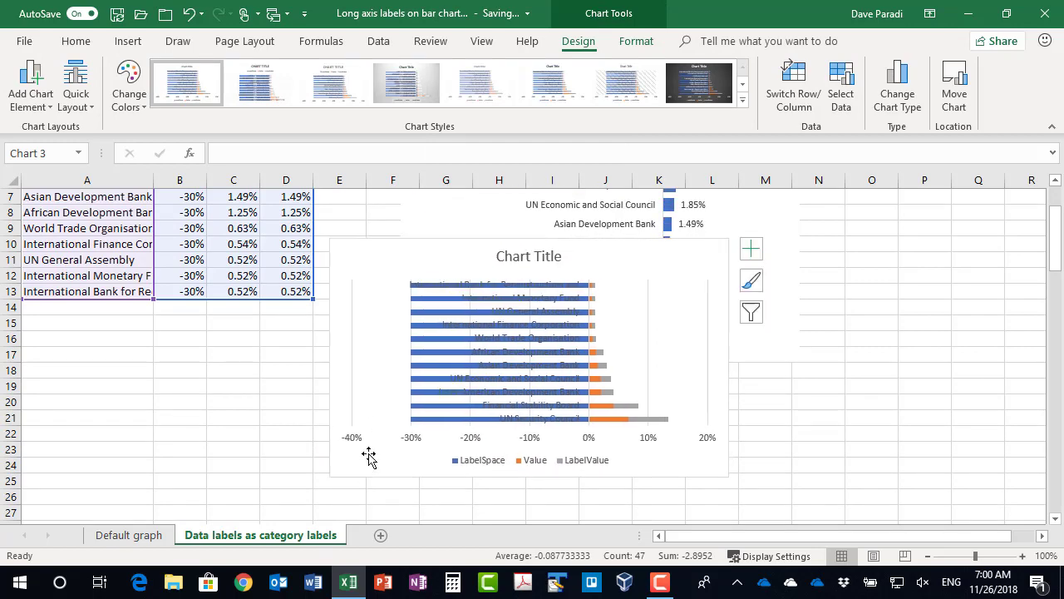
scroll(463, 361, "down", 4)
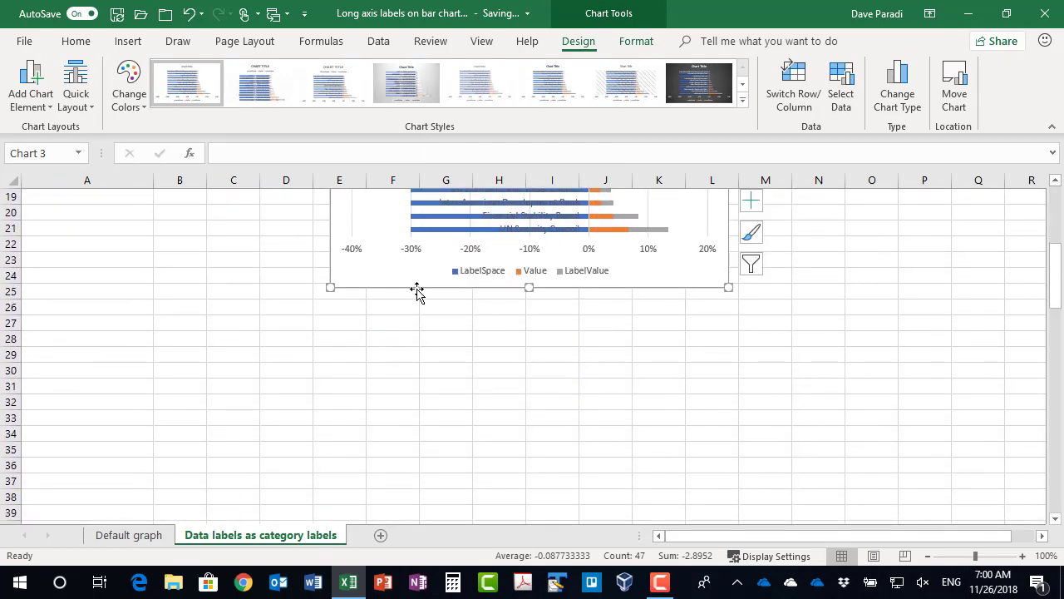
left_click_drag(416, 291, 200, 473)
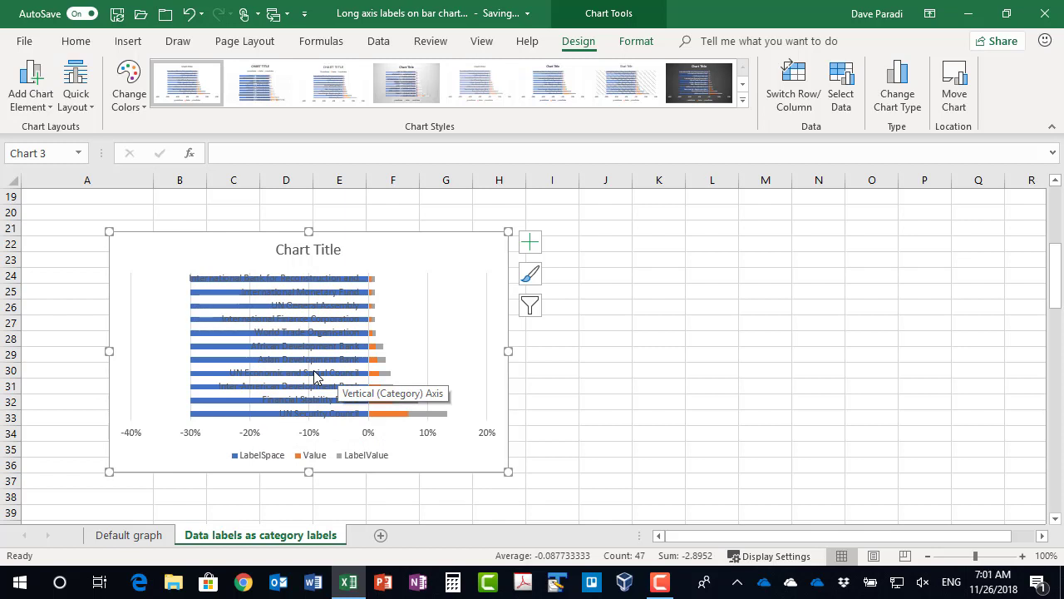
Set the vertical category axis label position to None and put its categories in reverse order
left_click(532, 243)
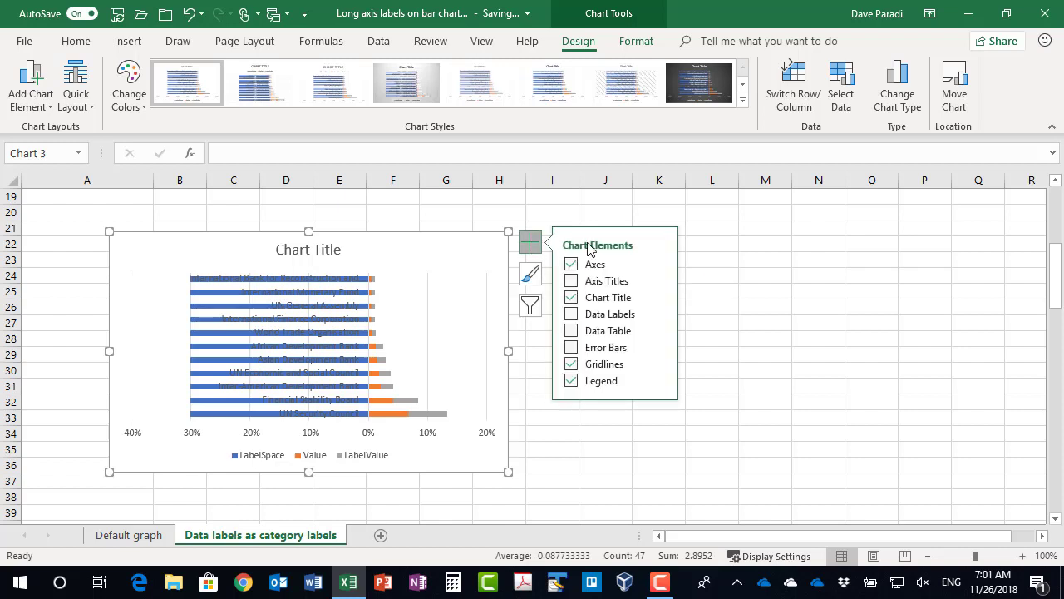
left_click(659, 263)
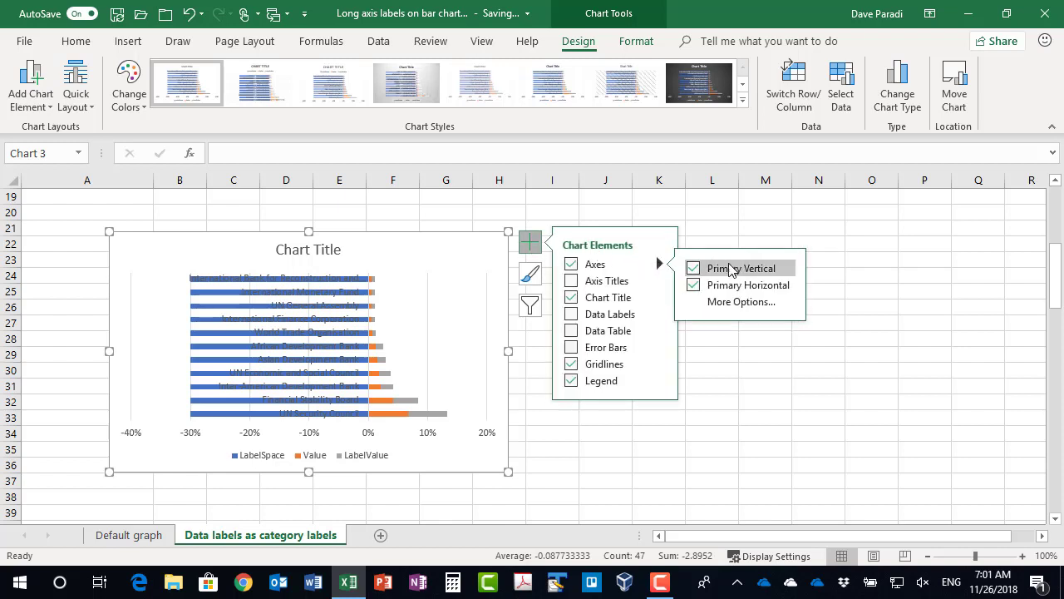
left_click(737, 302)
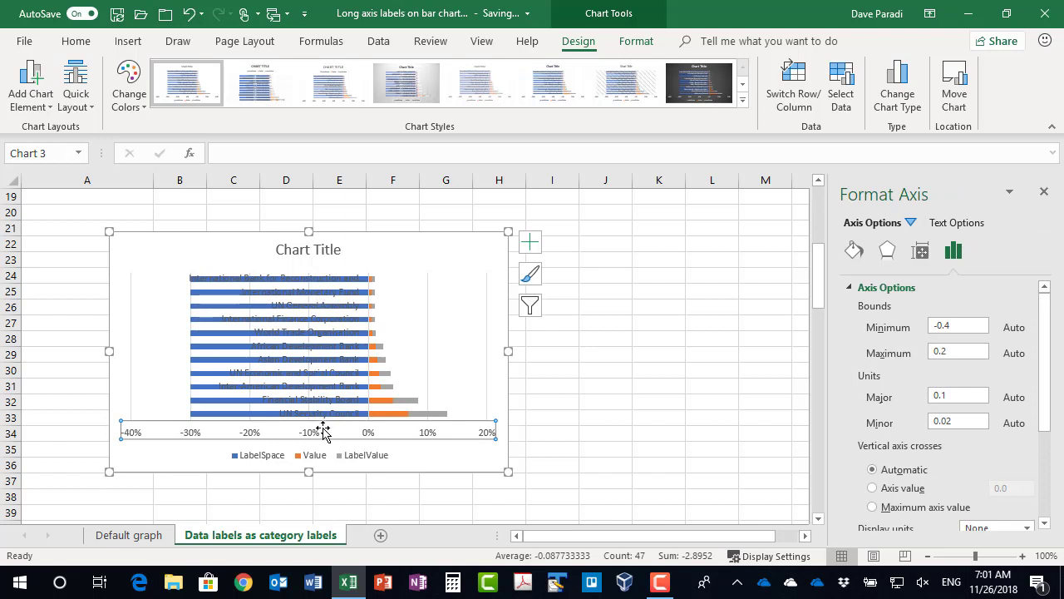
left_click(295, 296)
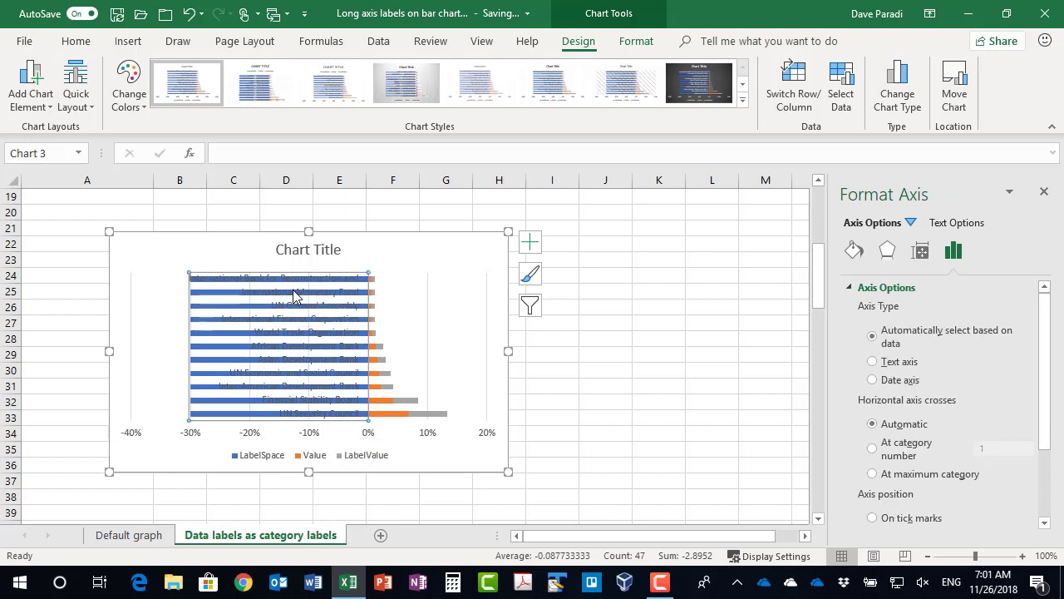
scroll(957, 359, "down", 3)
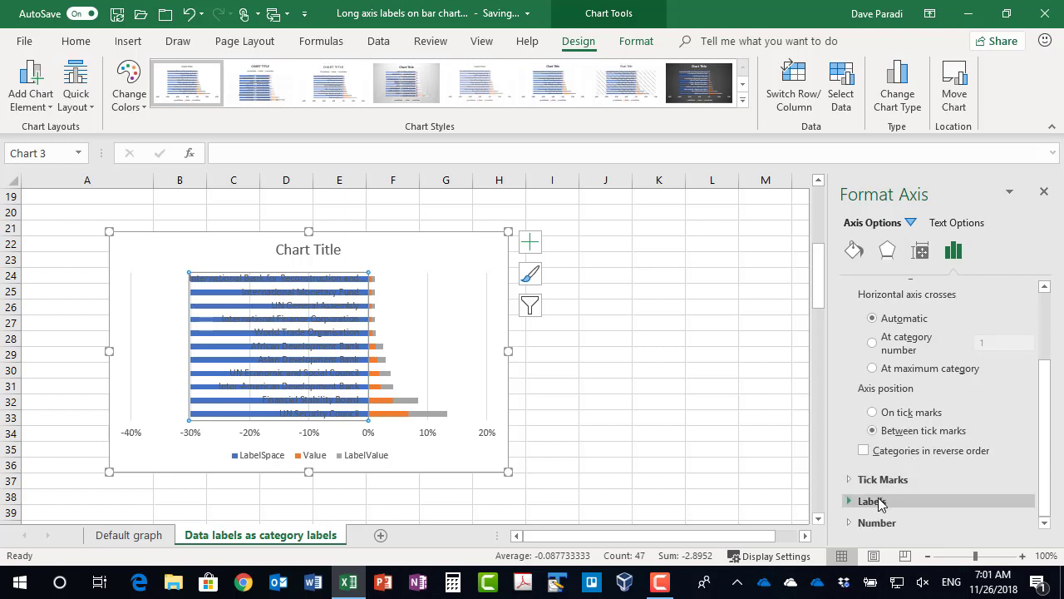
left_click(872, 501)
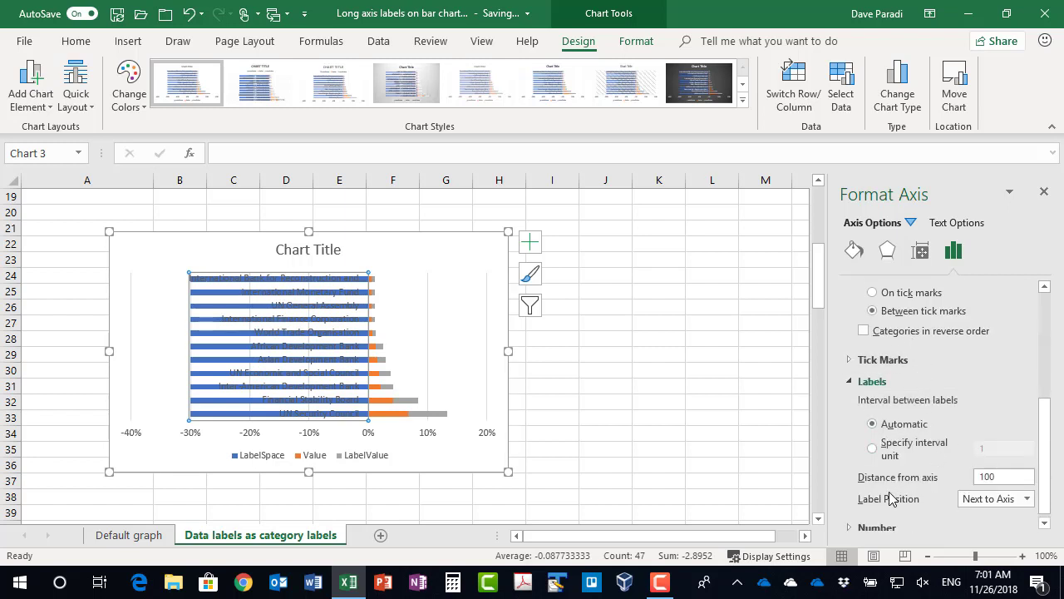
left_click(1027, 499)
left_click(973, 552)
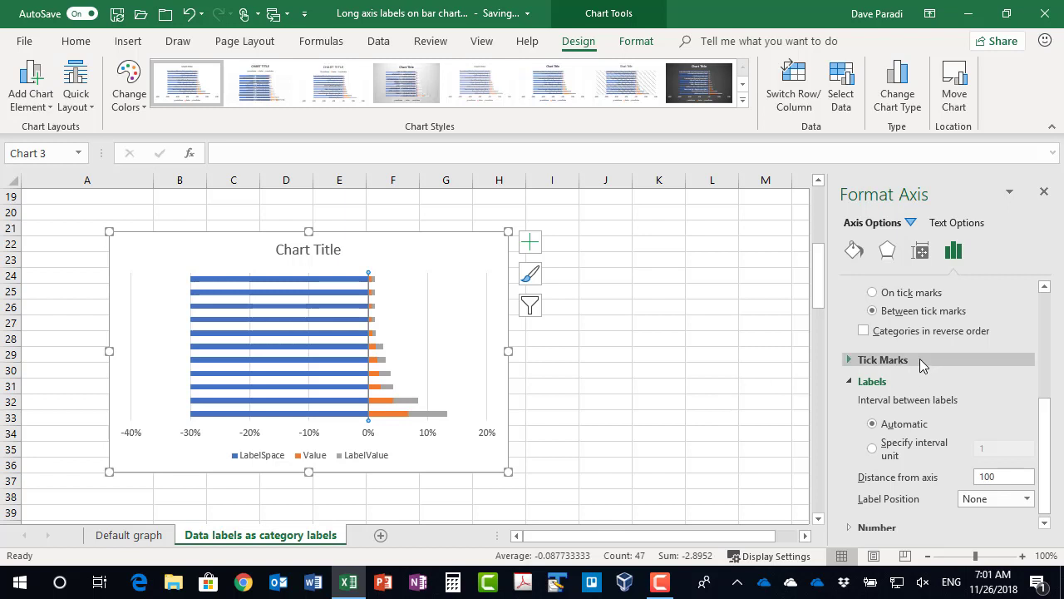
left_click(865, 331)
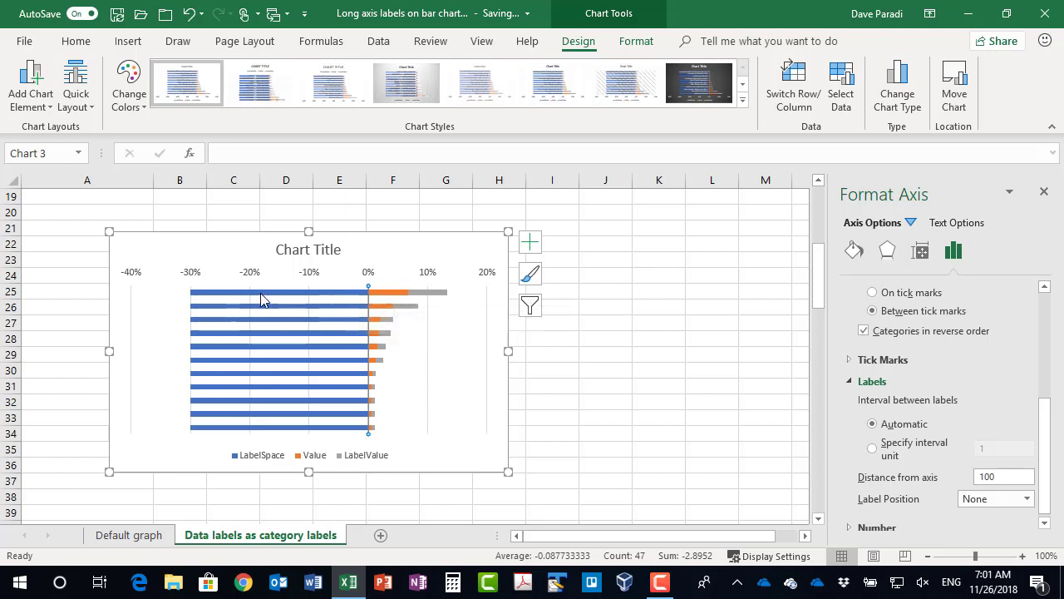
Set the gap width of the LabelSpace bars to 40%
mouse_move(275, 296)
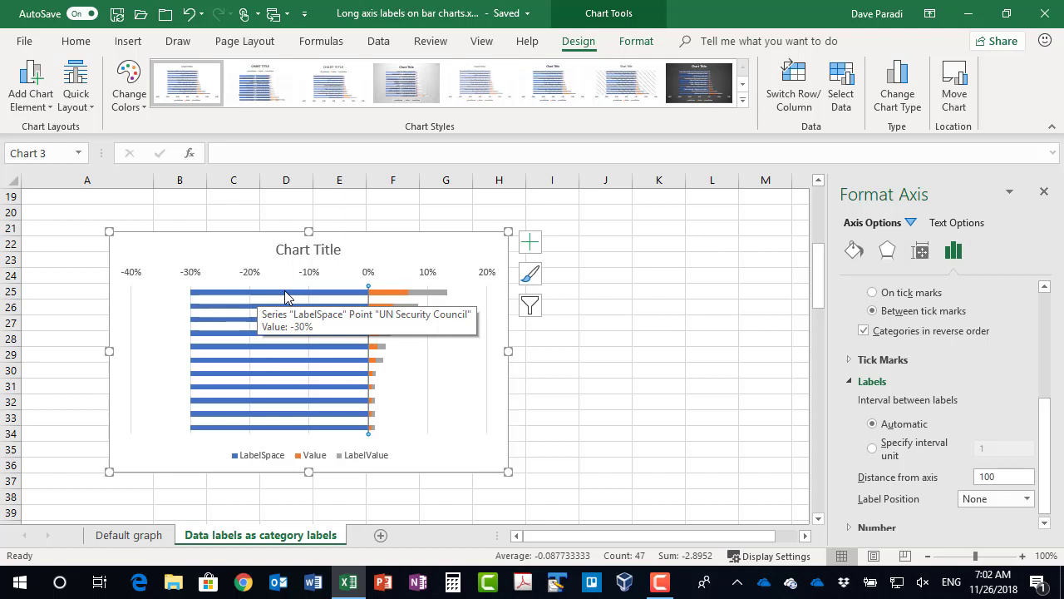
left_click(285, 298)
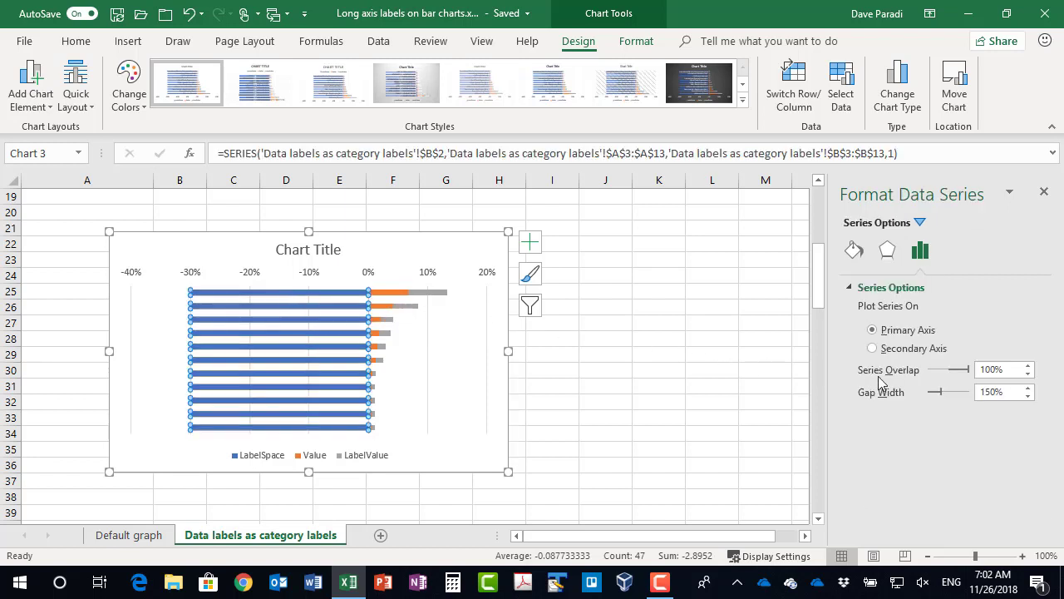
left_click(990, 392)
key("BackSpace")
key("BackSpace")
type("4")
key("Return")
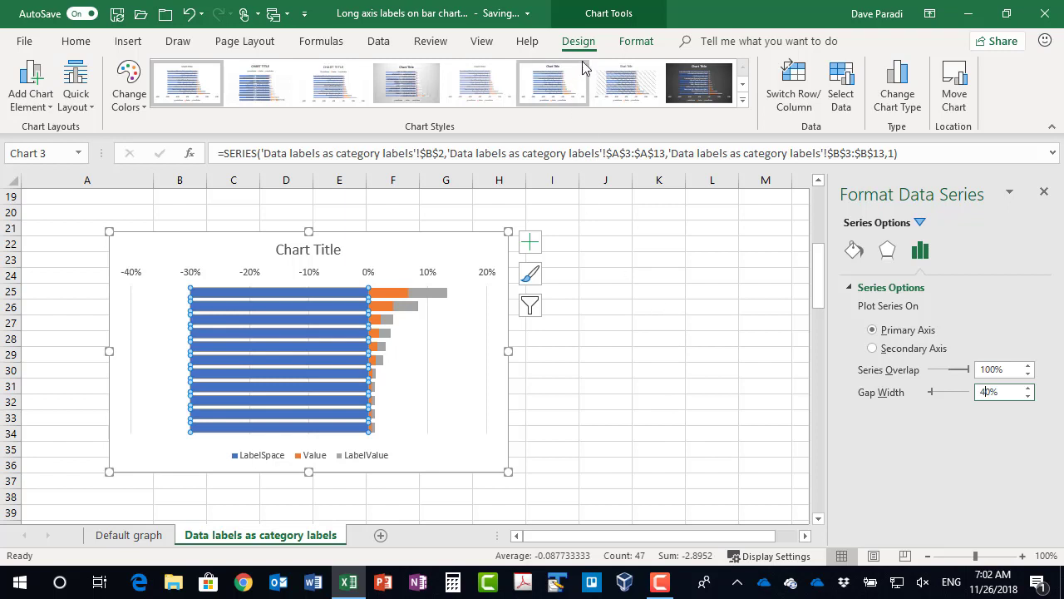
Make the LabelSpace bars transparent with No Fill
left_click(636, 44)
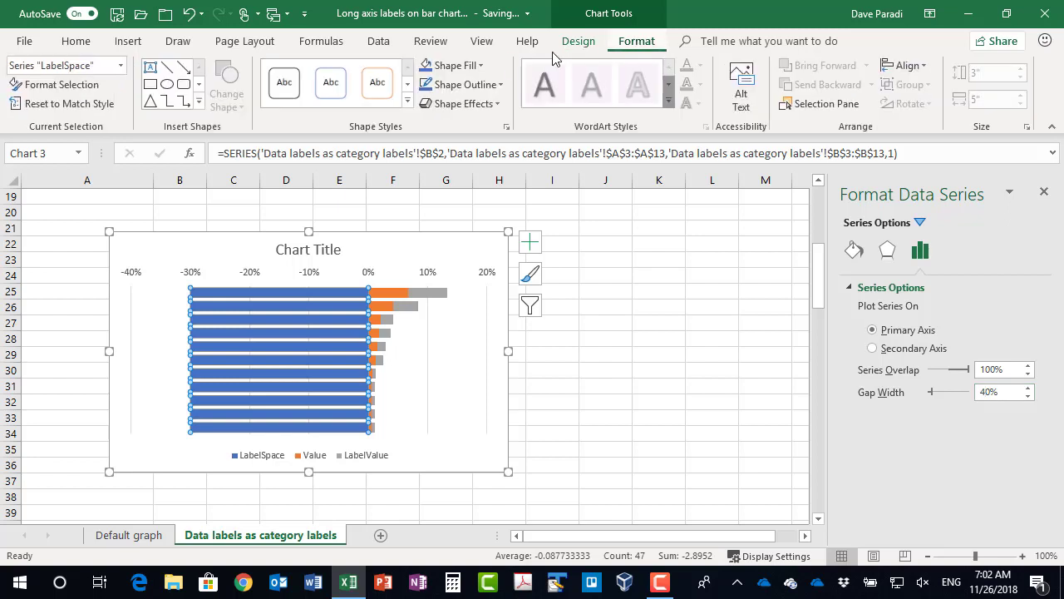
left_click(456, 67)
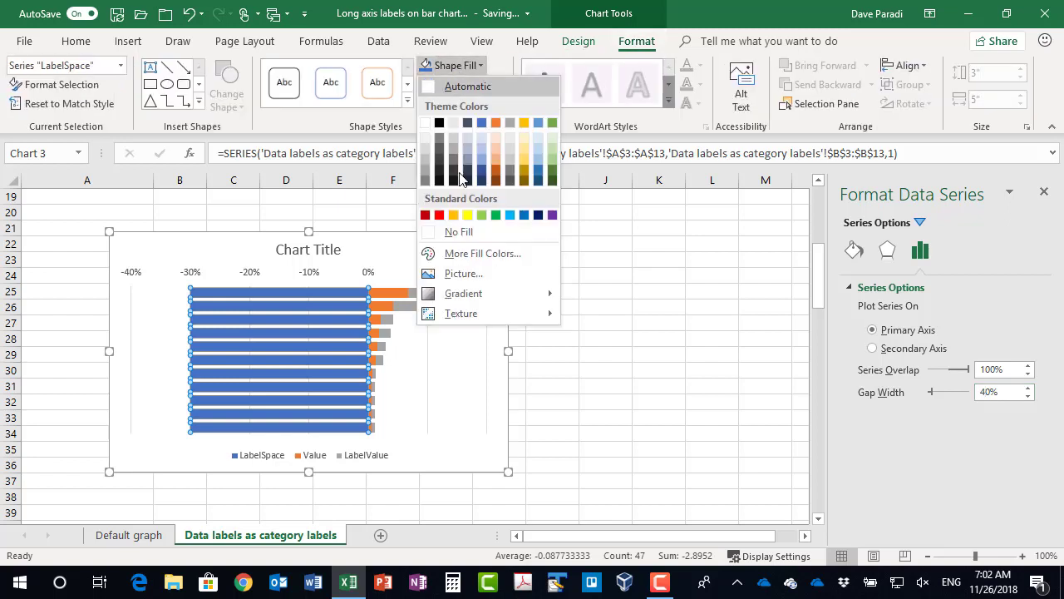
left_click(462, 232)
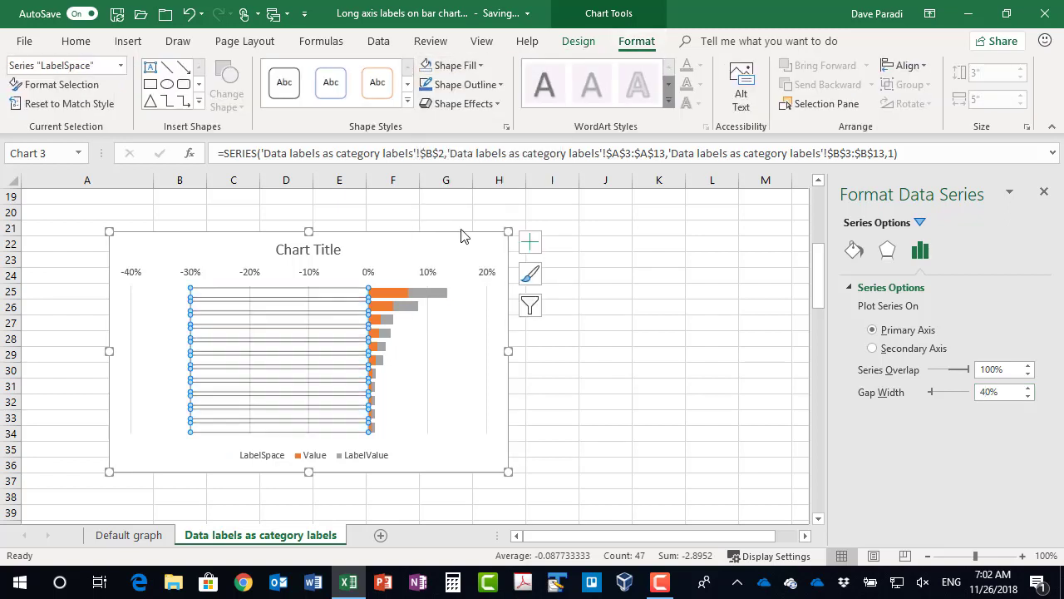
Add data labels to the LabelSpace series showing the category name instead of the value, positioned at Inside End
left_click(530, 242)
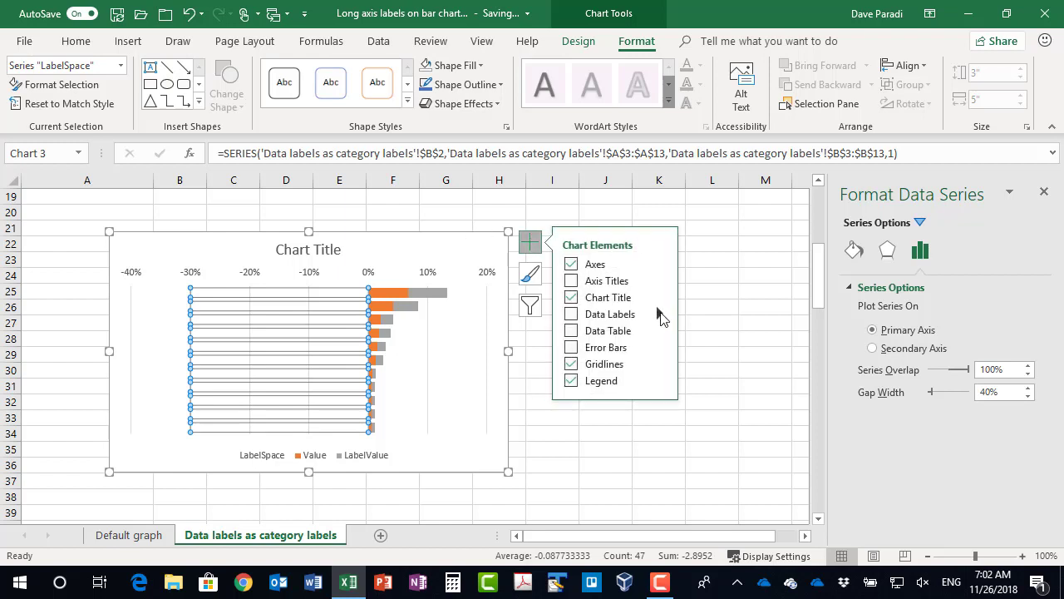
mouse_move(659, 314)
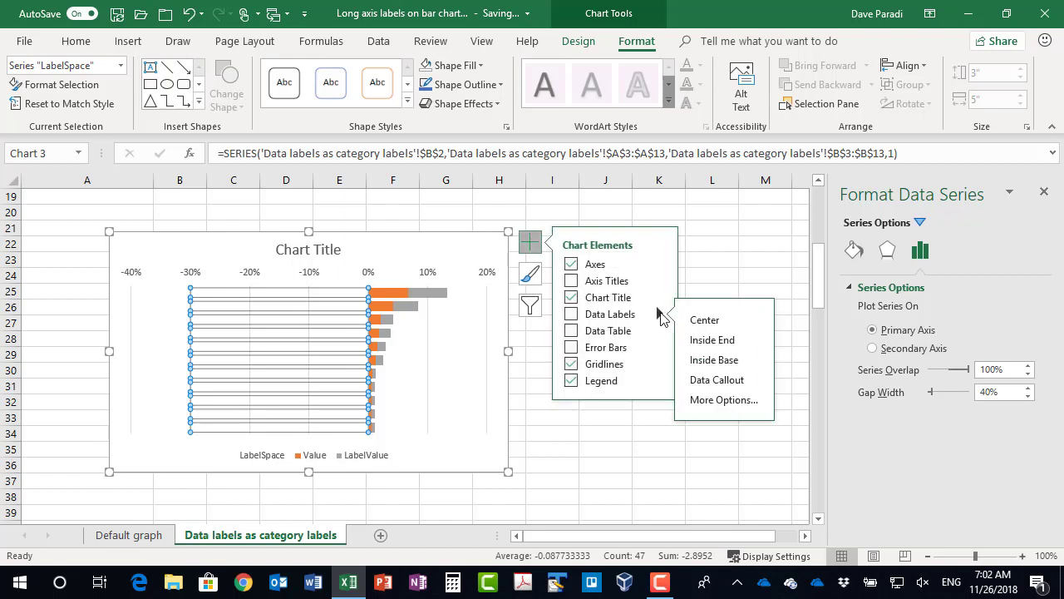
left_click(721, 400)
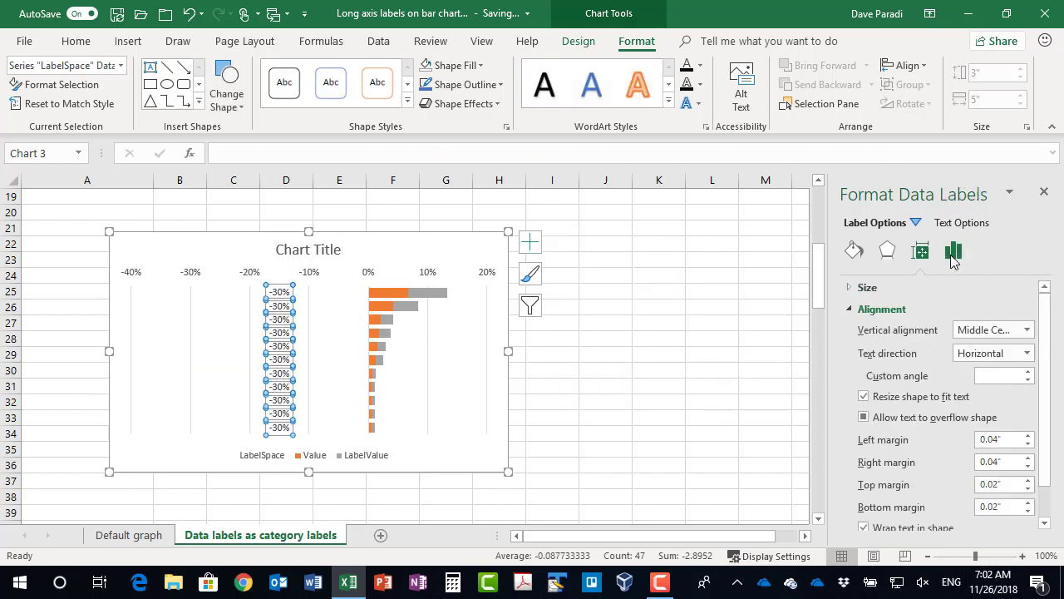
left_click(954, 254)
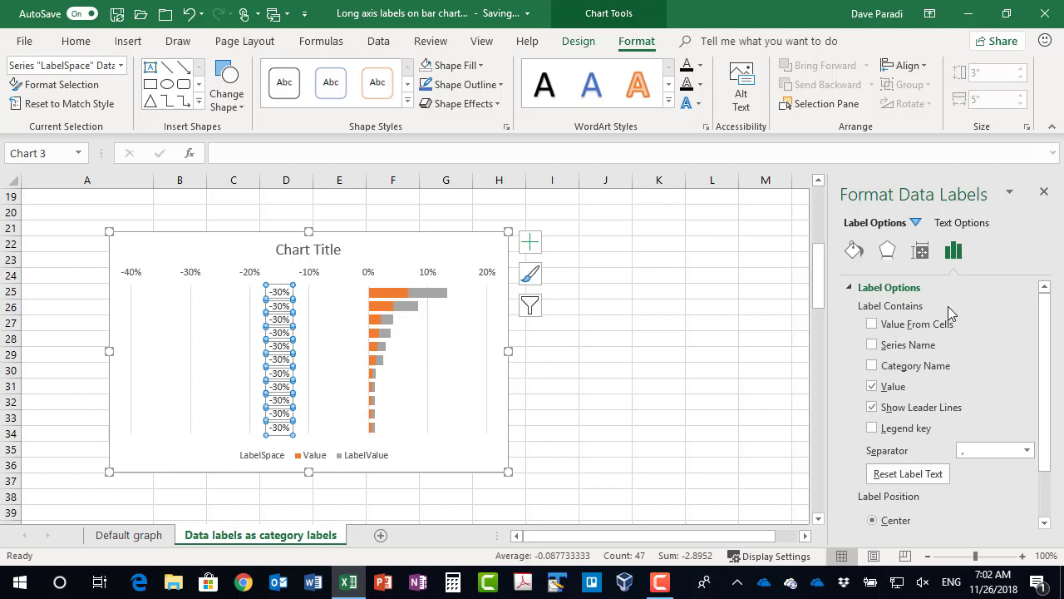
left_click(875, 368)
left_click(877, 387)
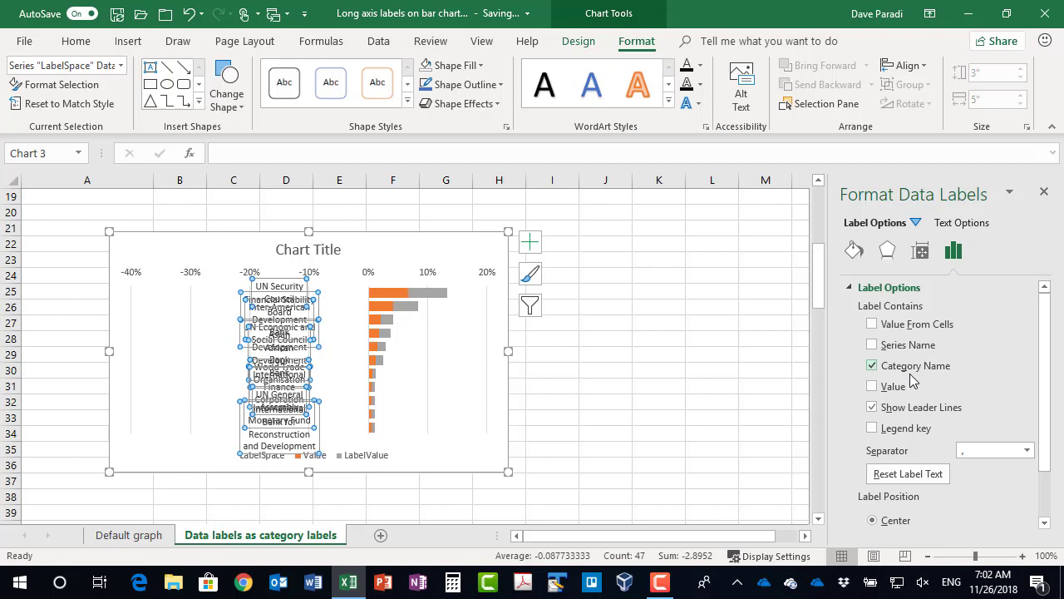
scroll(913, 379, "down", 2)
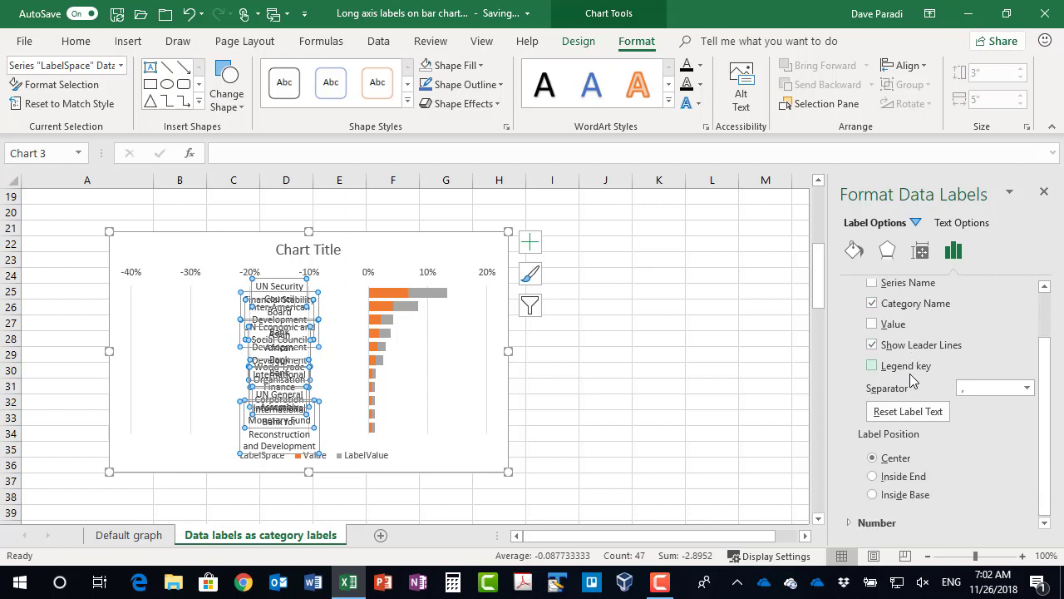
left_click(872, 476)
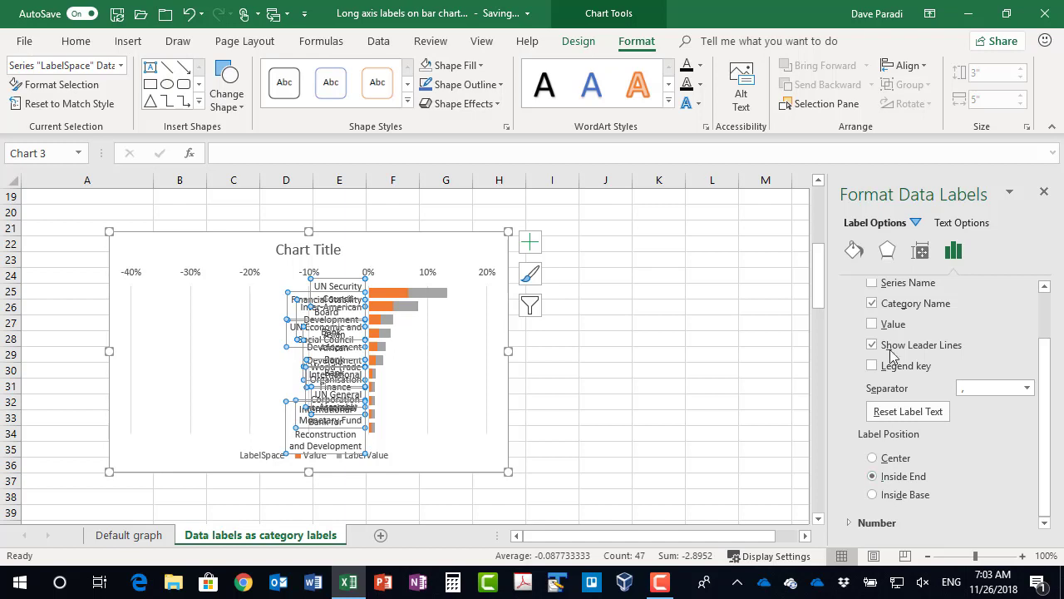
Turn off text wrapping in the LabelSpace data labels
left_click(921, 253)
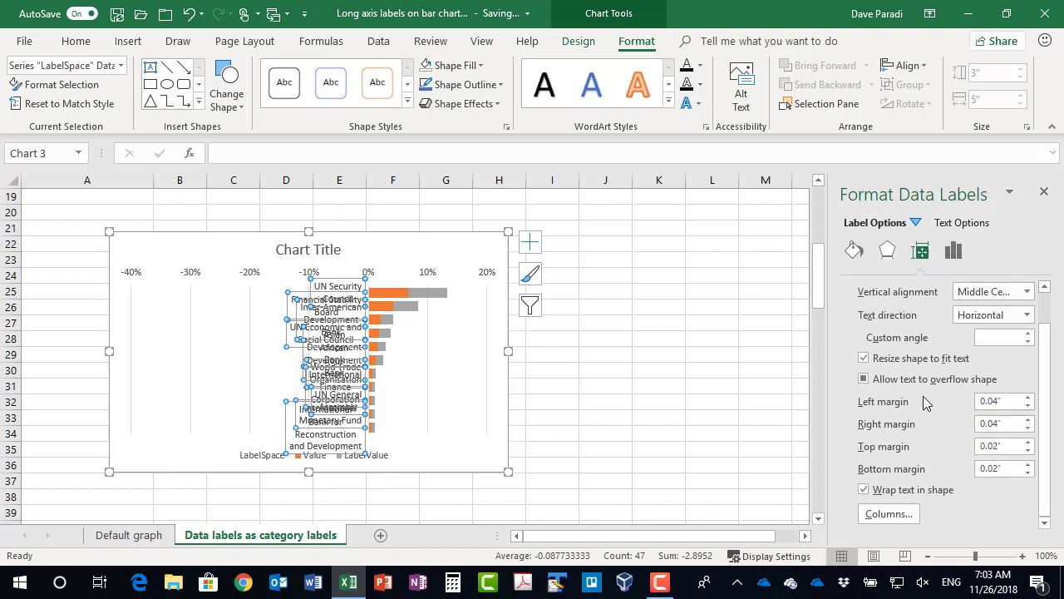
scroll(927, 403, "up", 1)
scroll(940, 437, "down", 1)
left_click(864, 491)
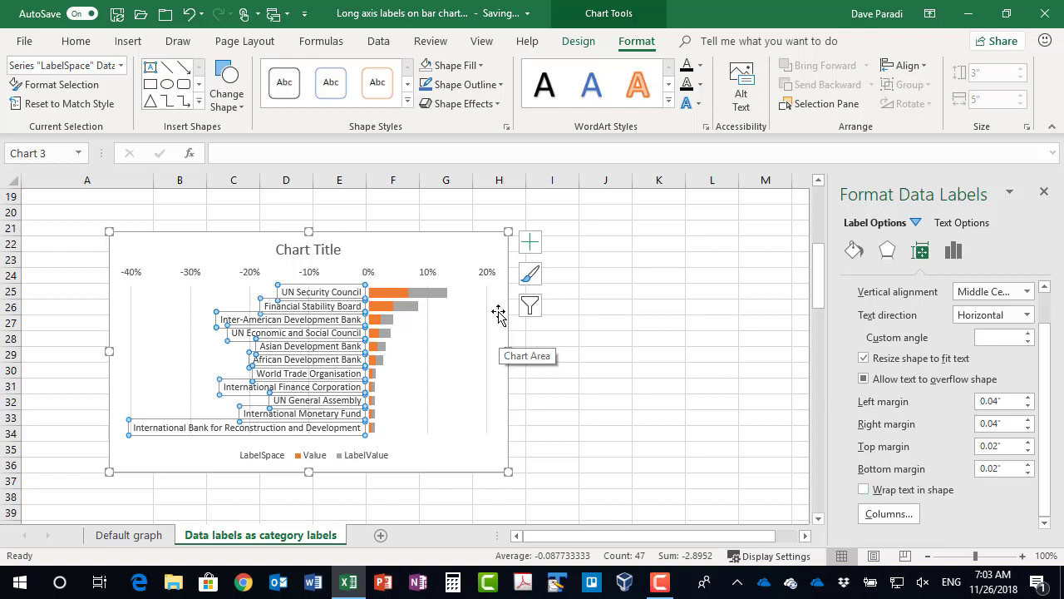
Remove the primary major vertical gridlines from the chart
left_click(531, 249)
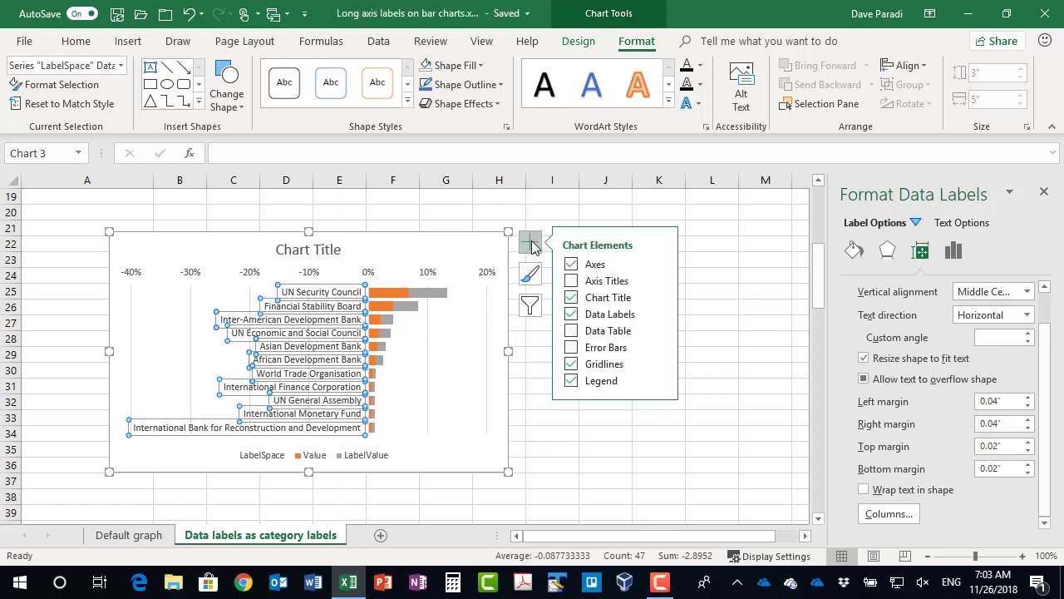
left_click(660, 364)
left_click(695, 369)
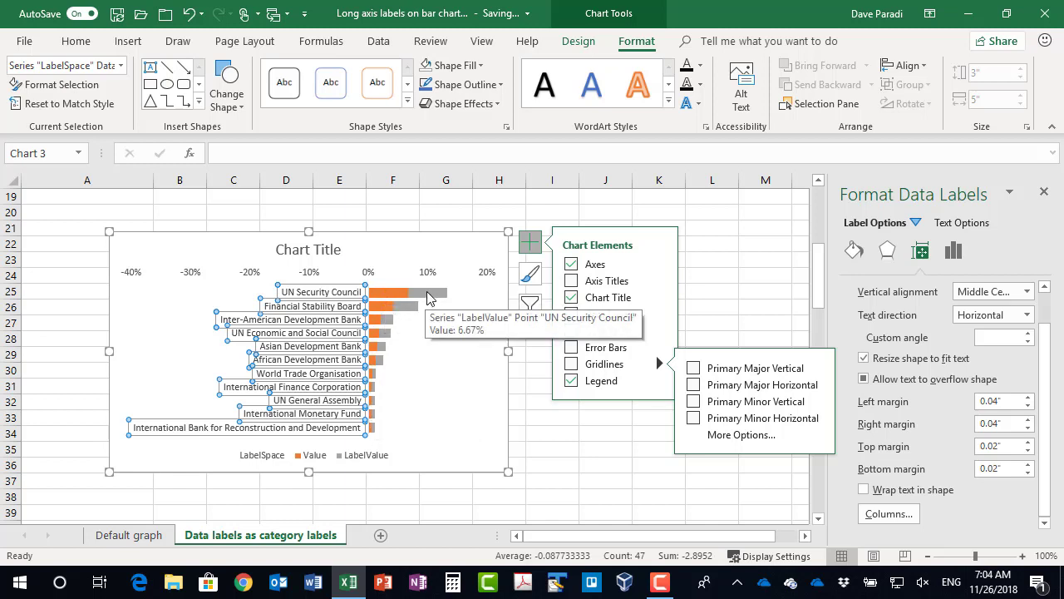
Make the LabelValue series bars transparent with No Fill
left_click(429, 298)
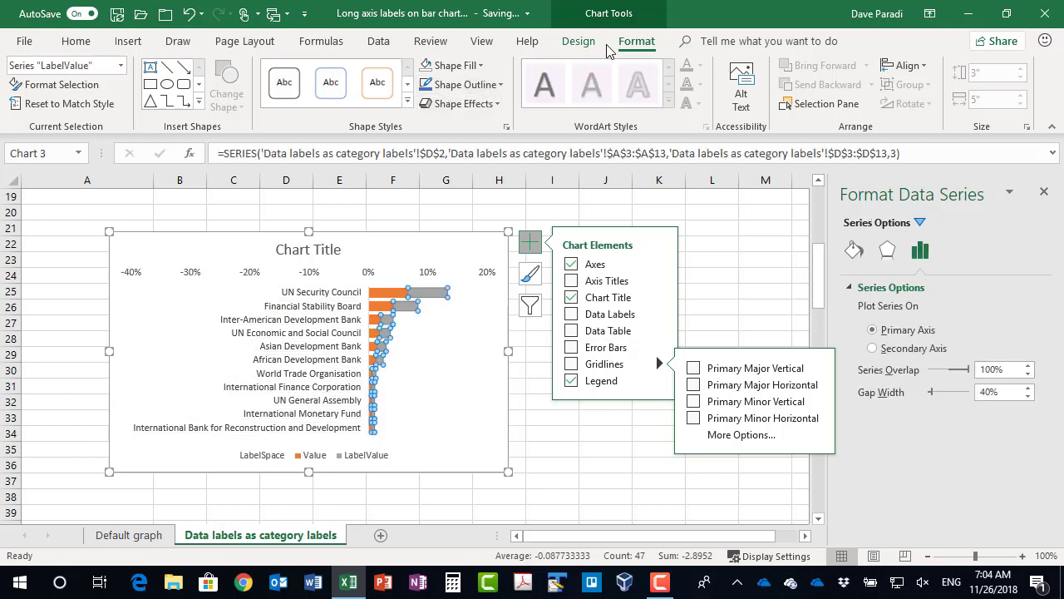
left_click(471, 73)
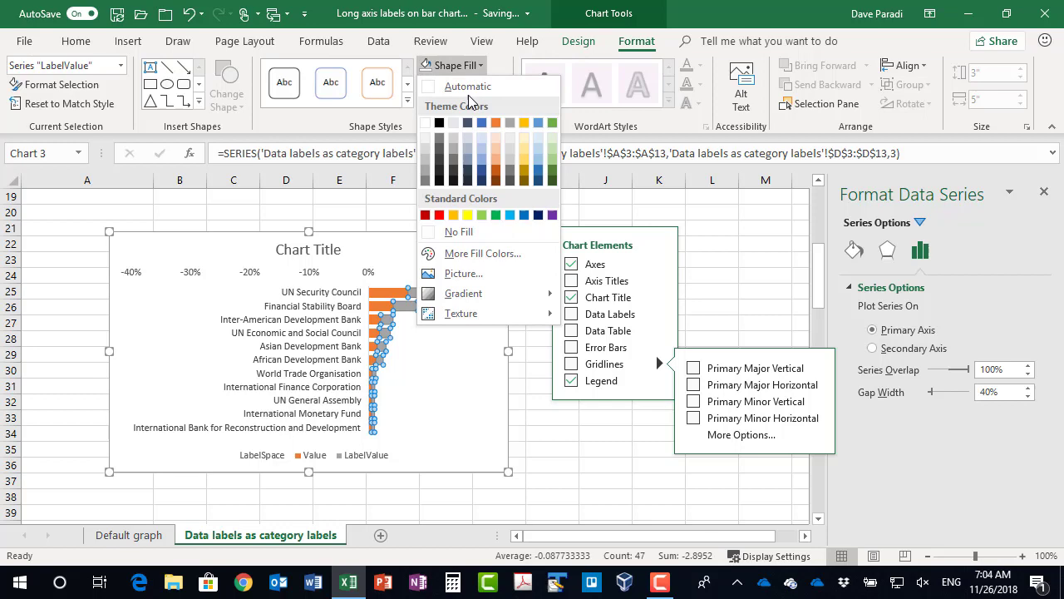
left_click(471, 231)
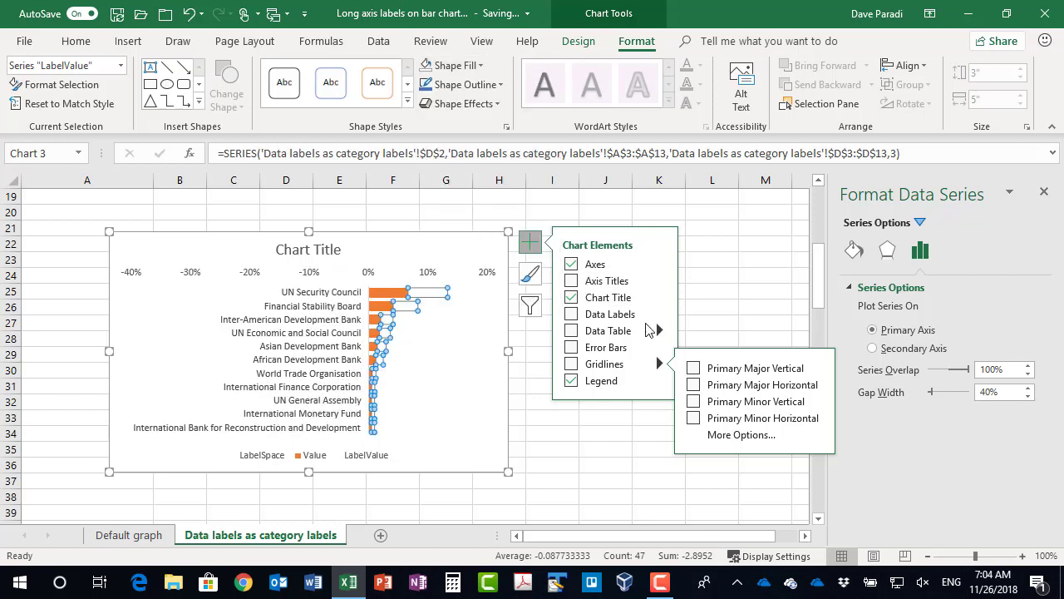
Add data labels showing the value to the LabelValue series and position them at Inside Base
mouse_move(663, 314)
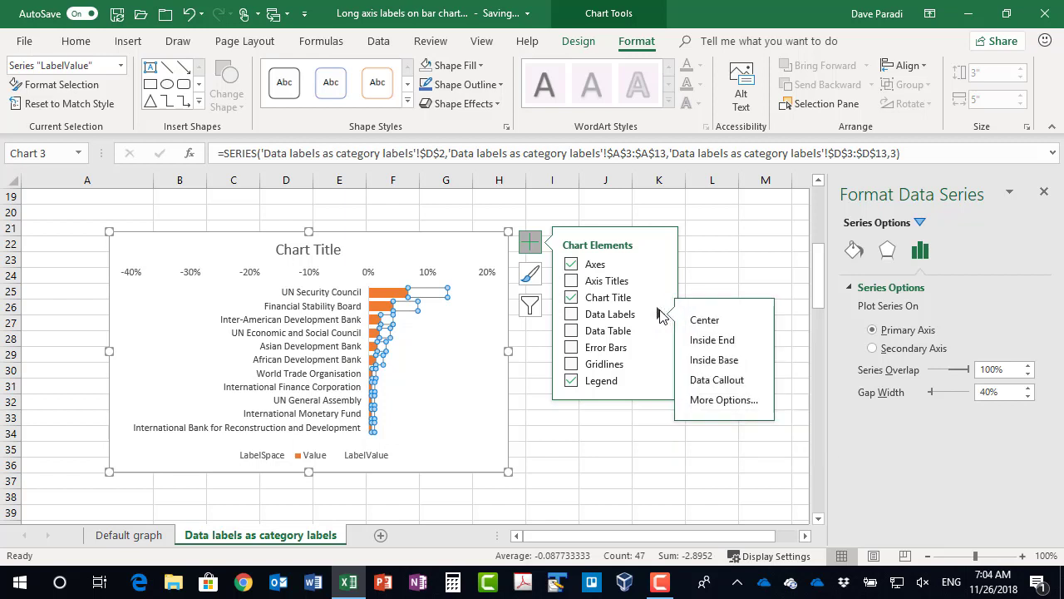
left_click(725, 400)
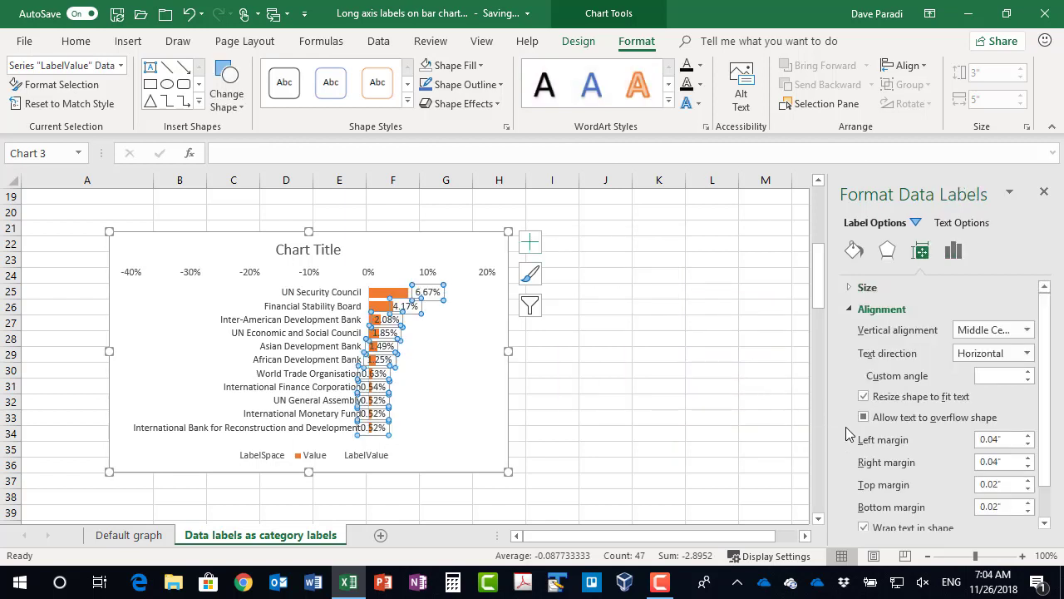
scroll(887, 436, "down", 1)
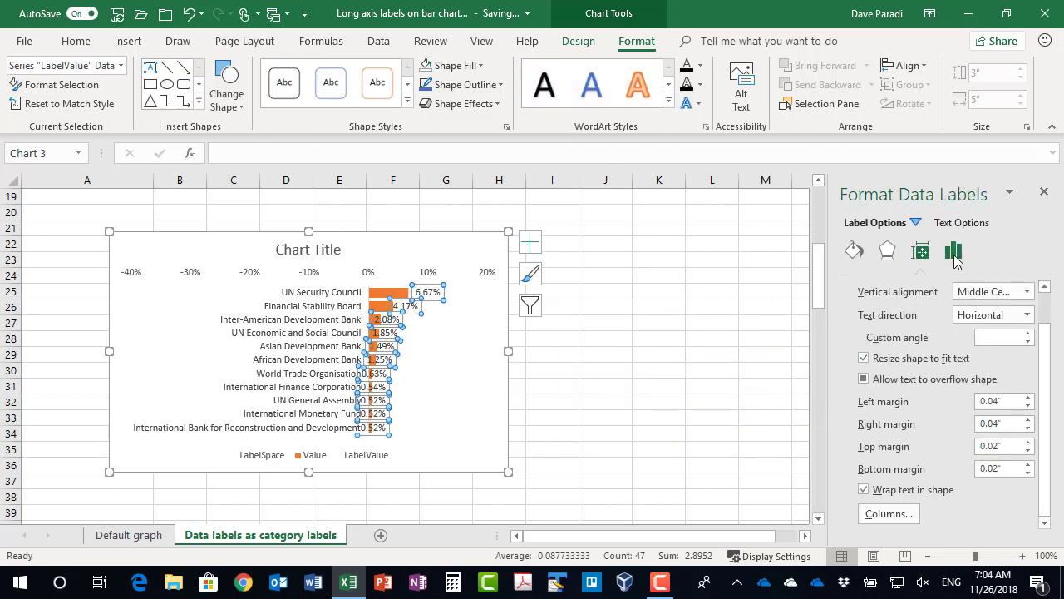
left_click(954, 250)
scroll(905, 348, "down", 3)
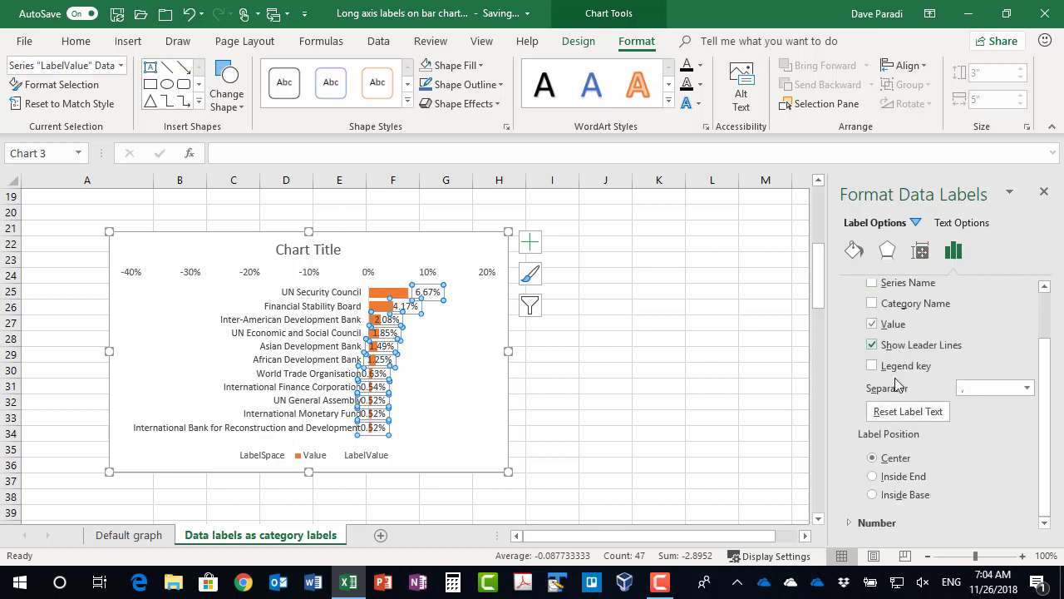
left_click(874, 494)
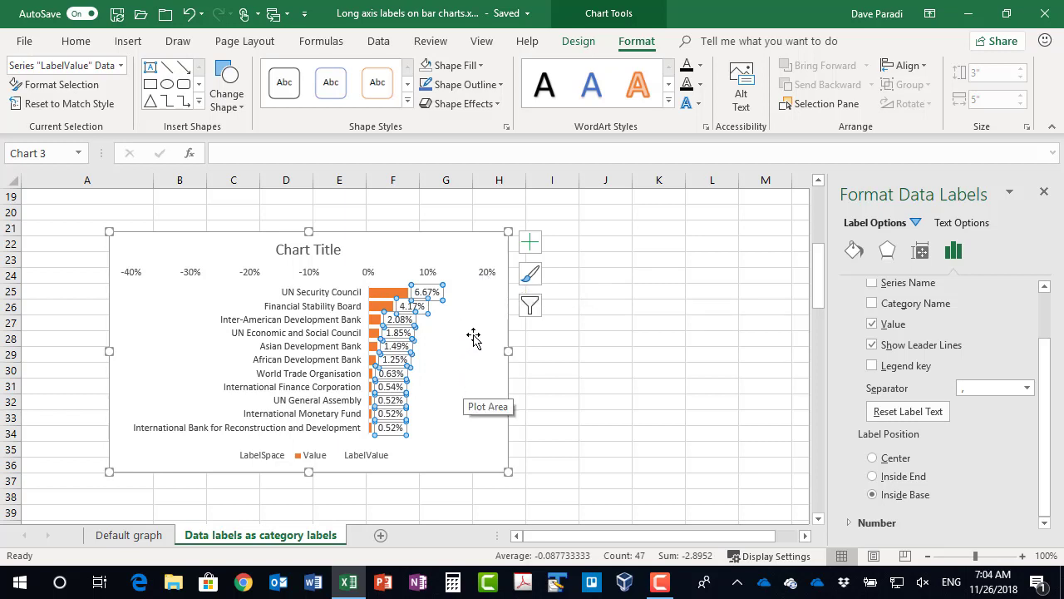
Set the maximum bound of the horizontal value axis to 0.15
left_click(487, 277)
scroll(890, 345, "up", 1)
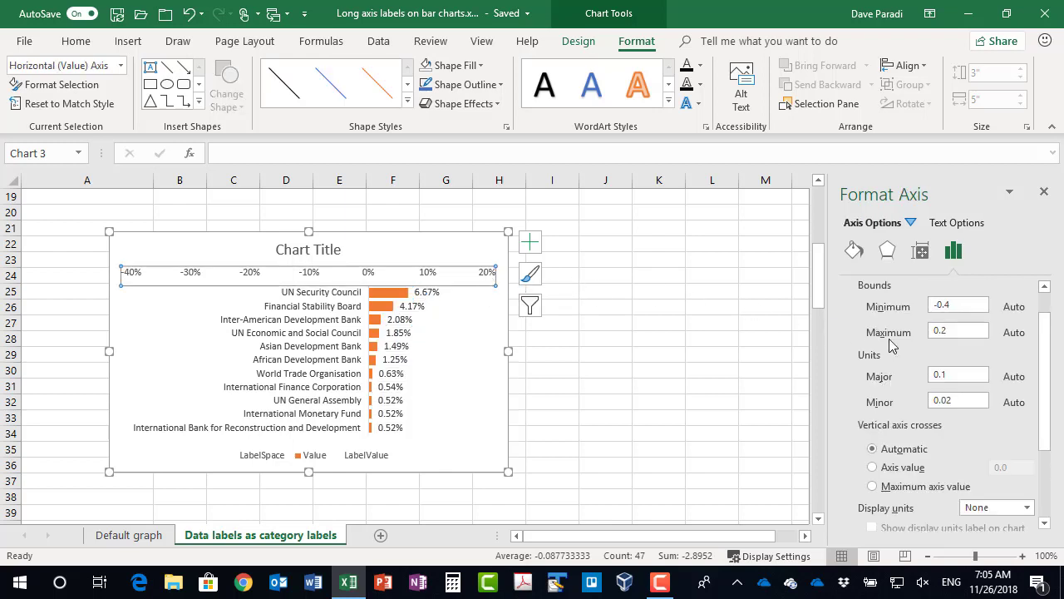
scroll(890, 345, "up", 1)
left_click(952, 354)
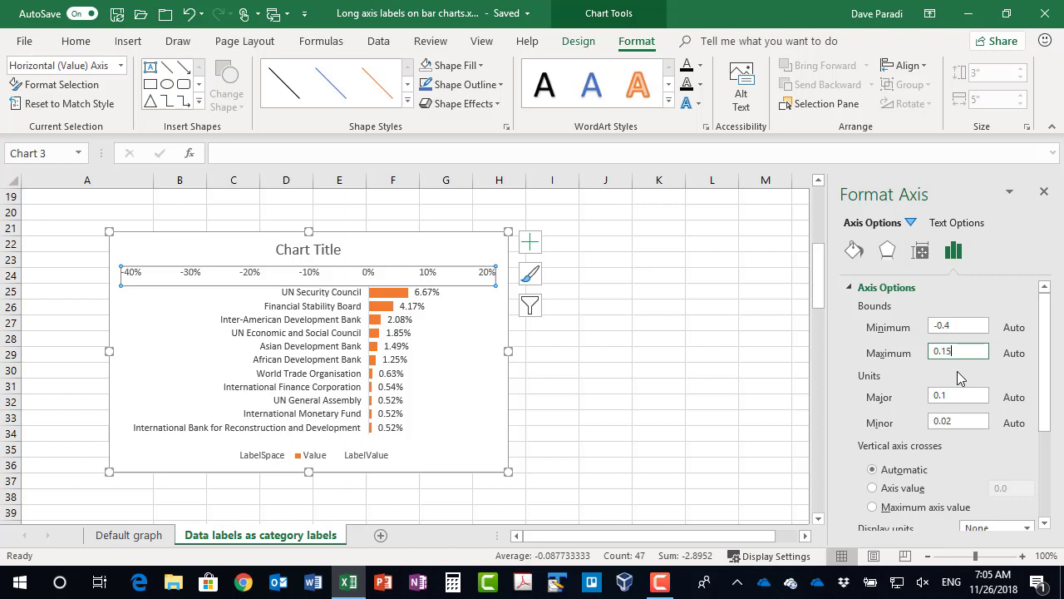
key("Return")
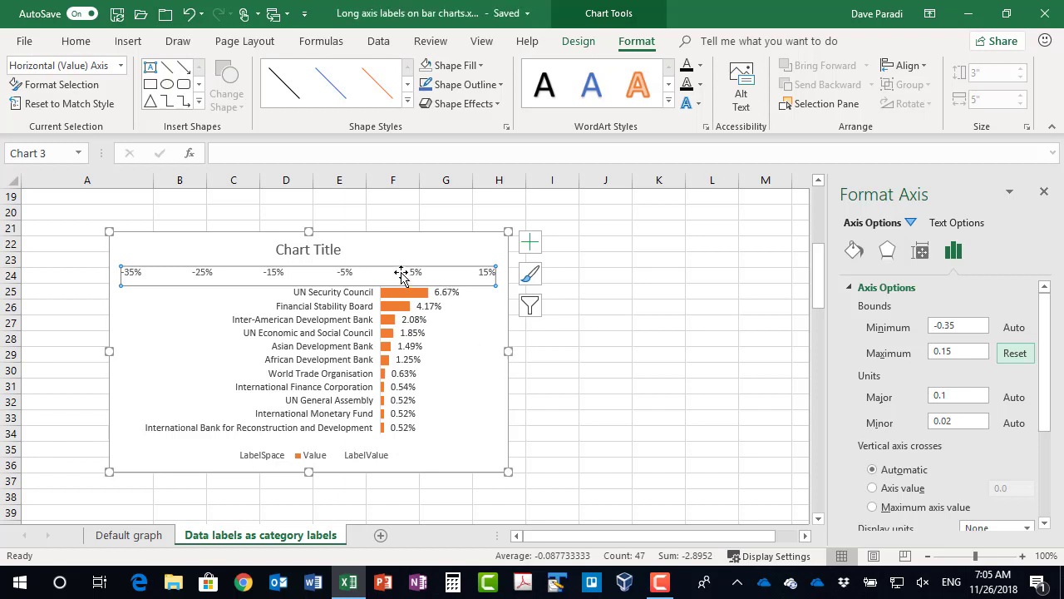
Remove the primary horizontal axis from the chart while keeping the vertical one
left_click(531, 245)
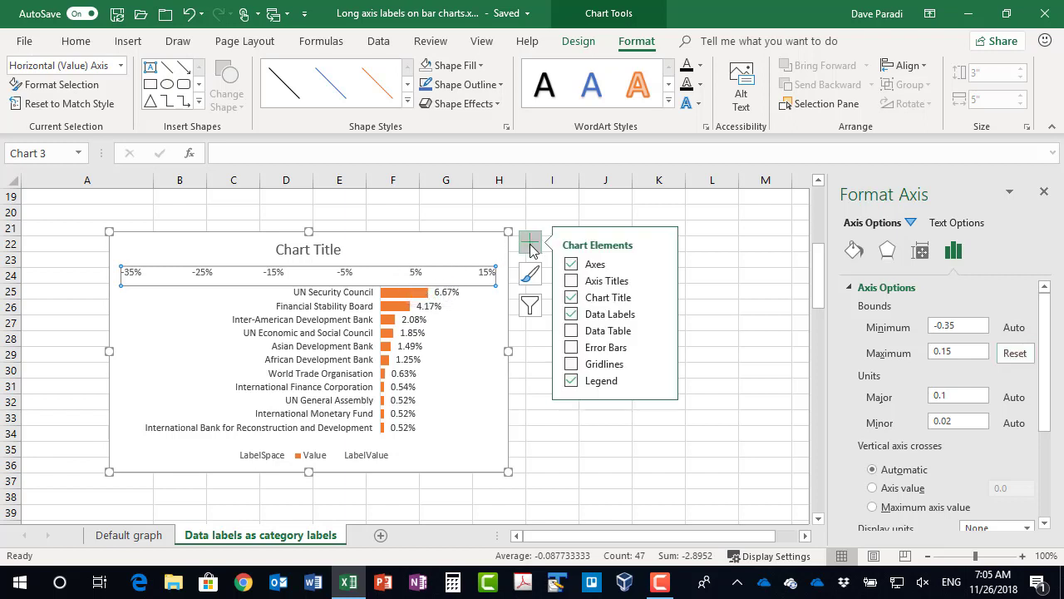
left_click(660, 265)
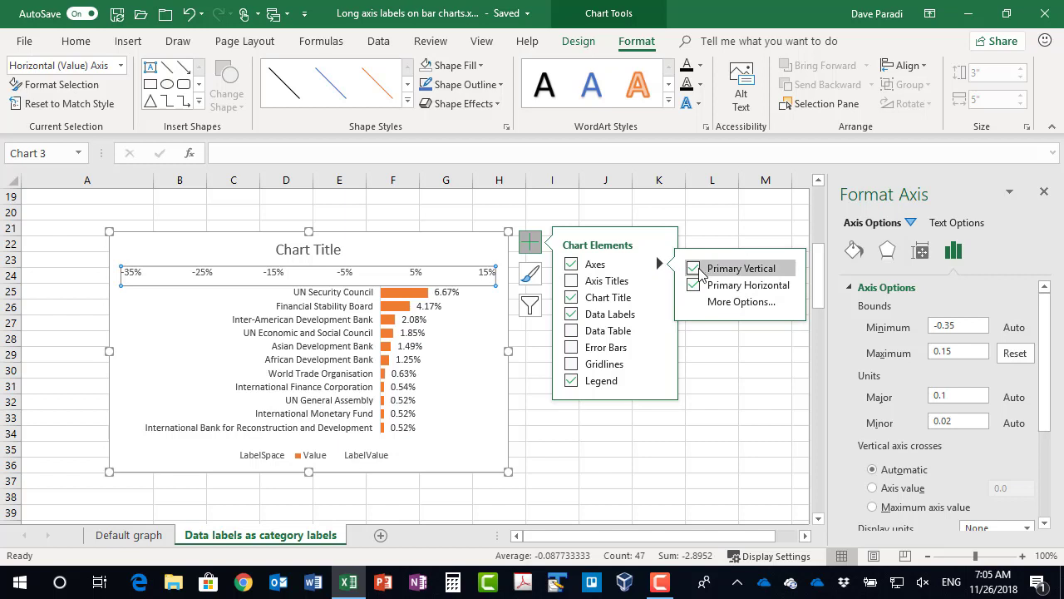
left_click(693, 285)
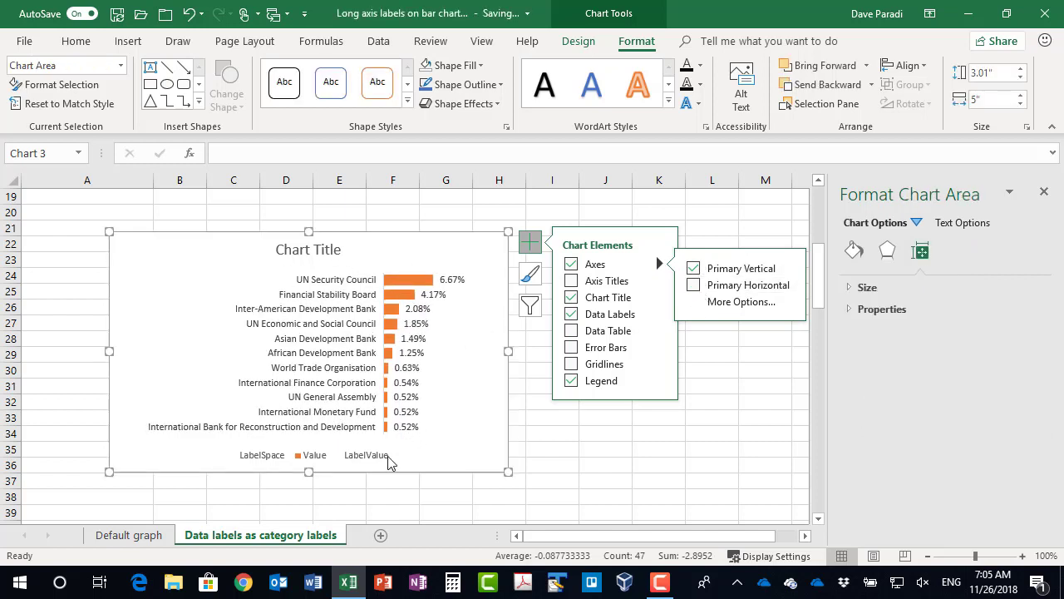
Remove the chart title and the legend from the chart
left_click(661, 297)
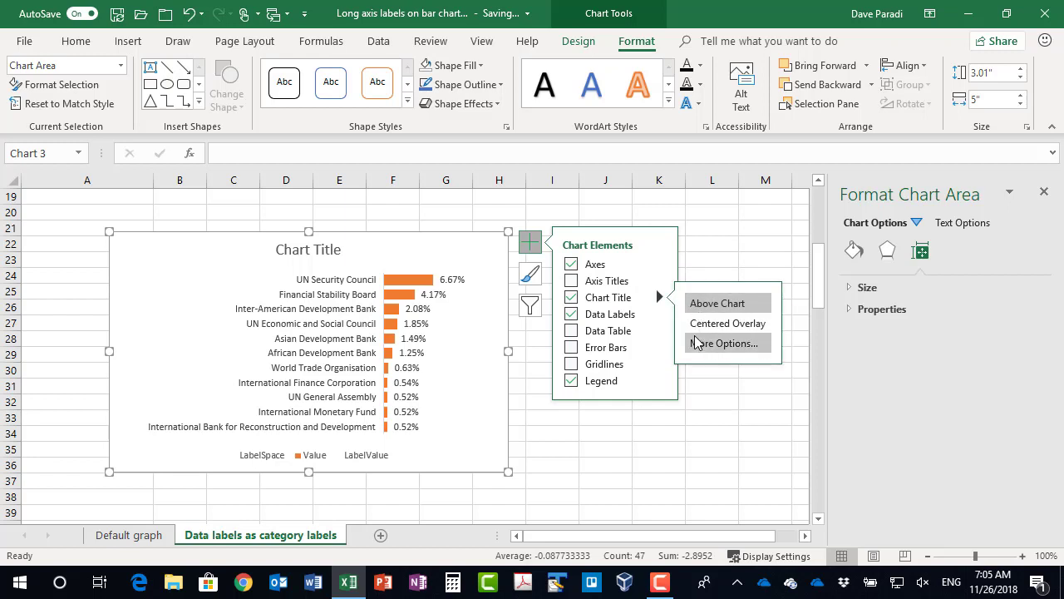
left_click(571, 298)
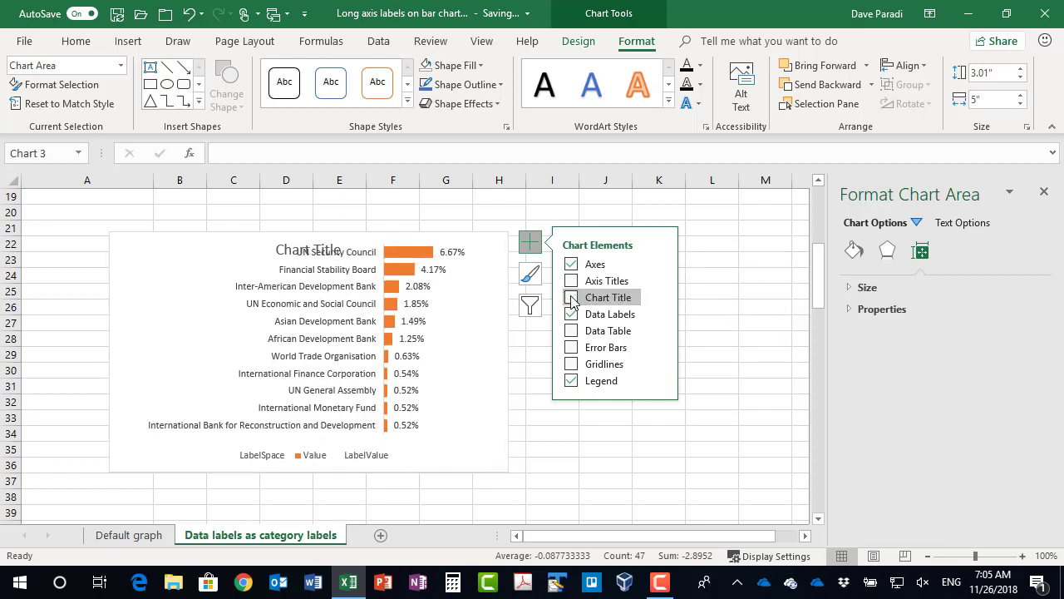
left_click(571, 381)
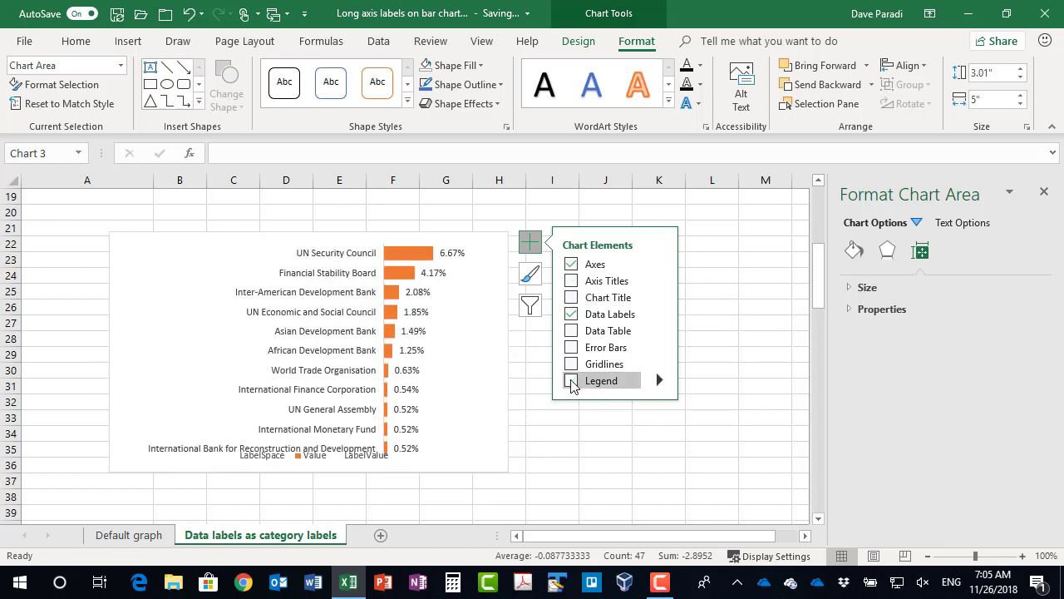
left_click(531, 242)
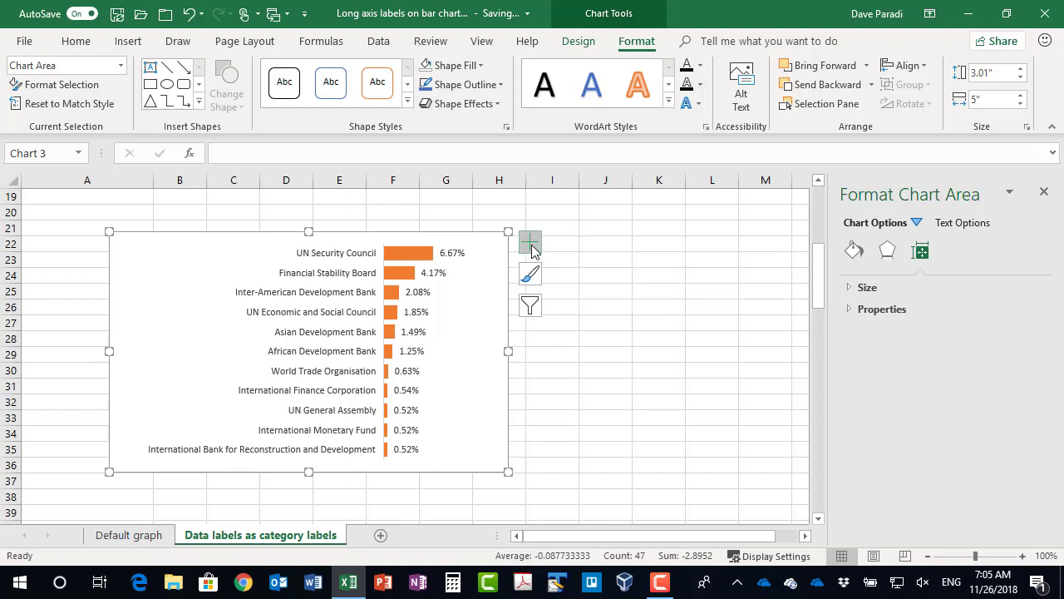
Fill the Value series bars with the blue theme color and deselect the chart
left_click(416, 258)
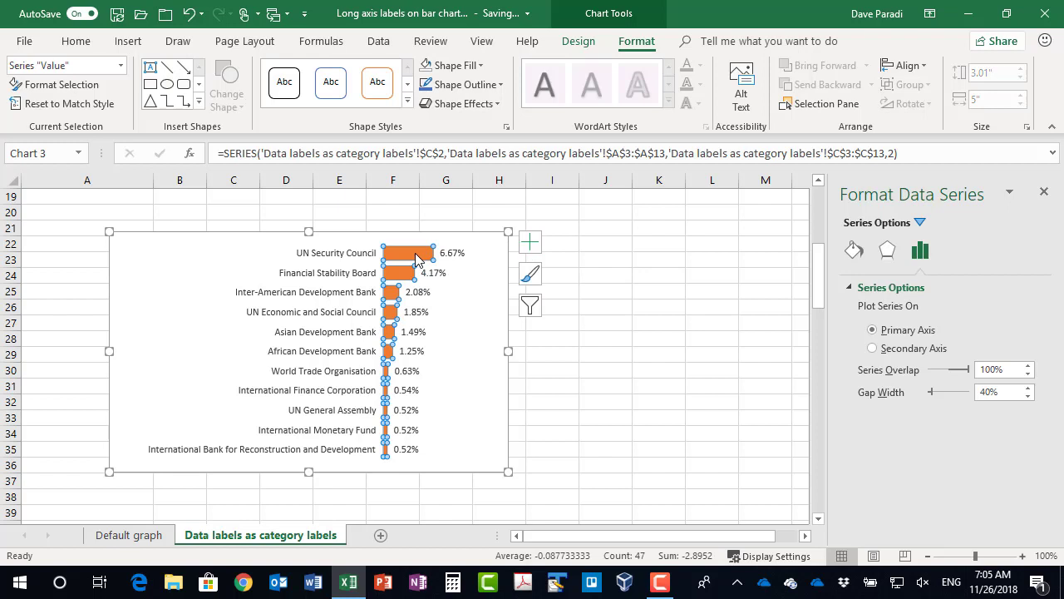
left_click(461, 66)
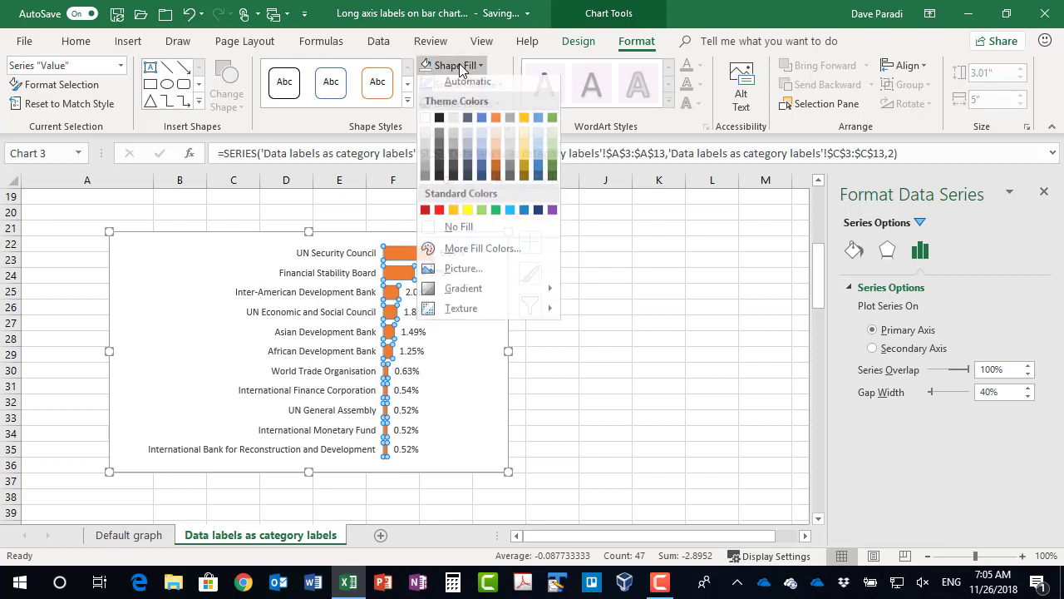
left_click(482, 123)
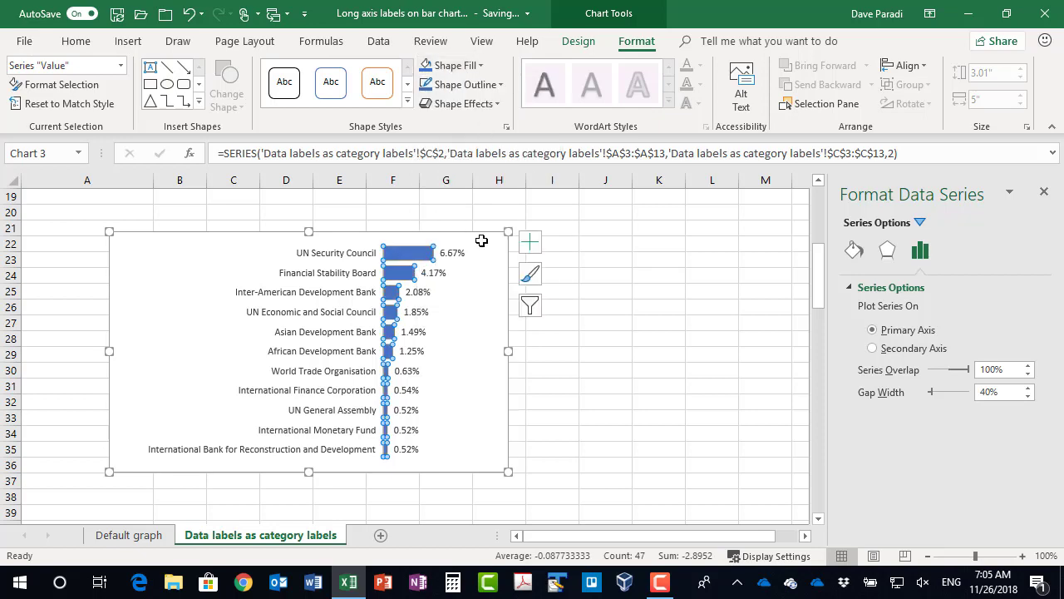
left_click(613, 330)
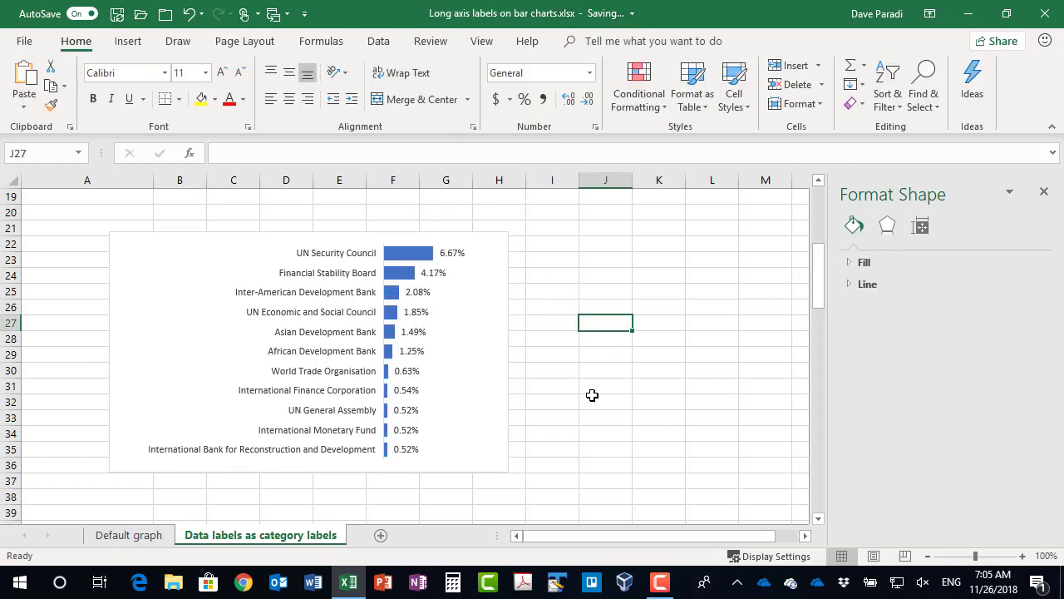